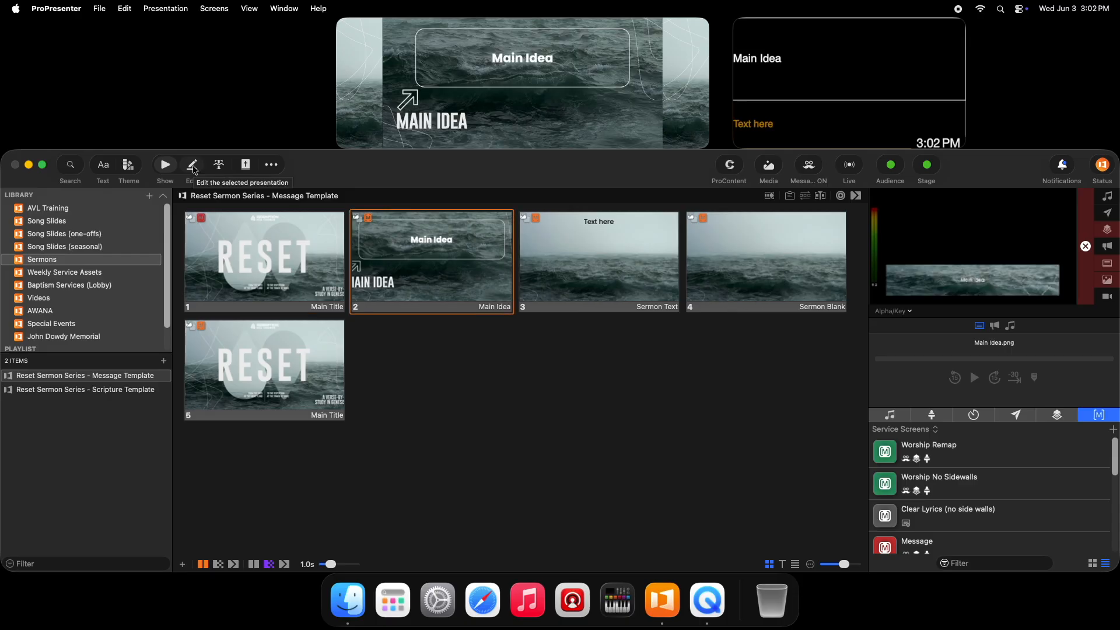
Open the Reset Sermon Series message template for editing and place the cursor in the Main Idea slide's text.
{"action": "left_click", "coordinate": [194, 167]}
{"action": "scroll", "coordinate": [153, 263], "scroll_direction": "down", "scroll_amount": 2}
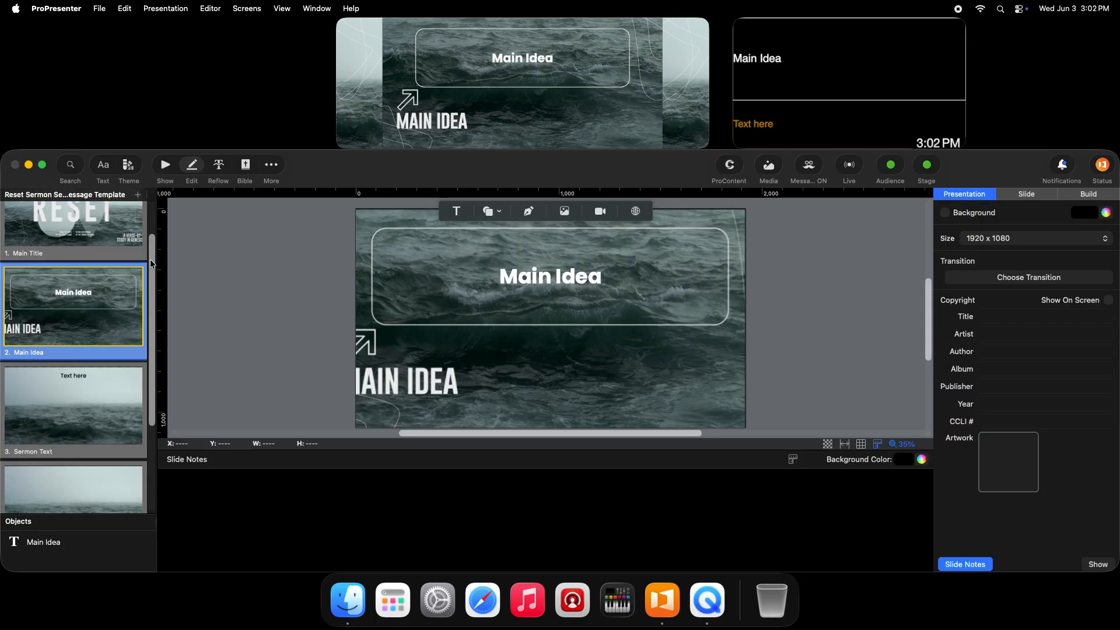
{"action": "left_click_drag", "start_coordinate": [152, 260], "coordinate": [154, 224]}
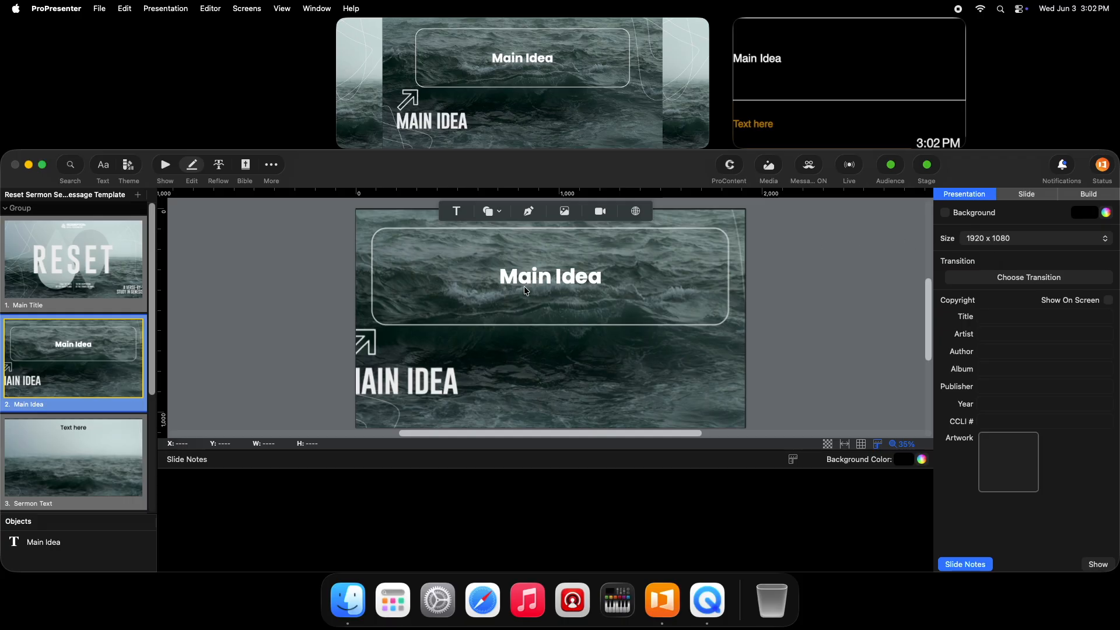
{"action": "left_click", "coordinate": [537, 276]}
{"action": "left_click", "coordinate": [536, 277]}
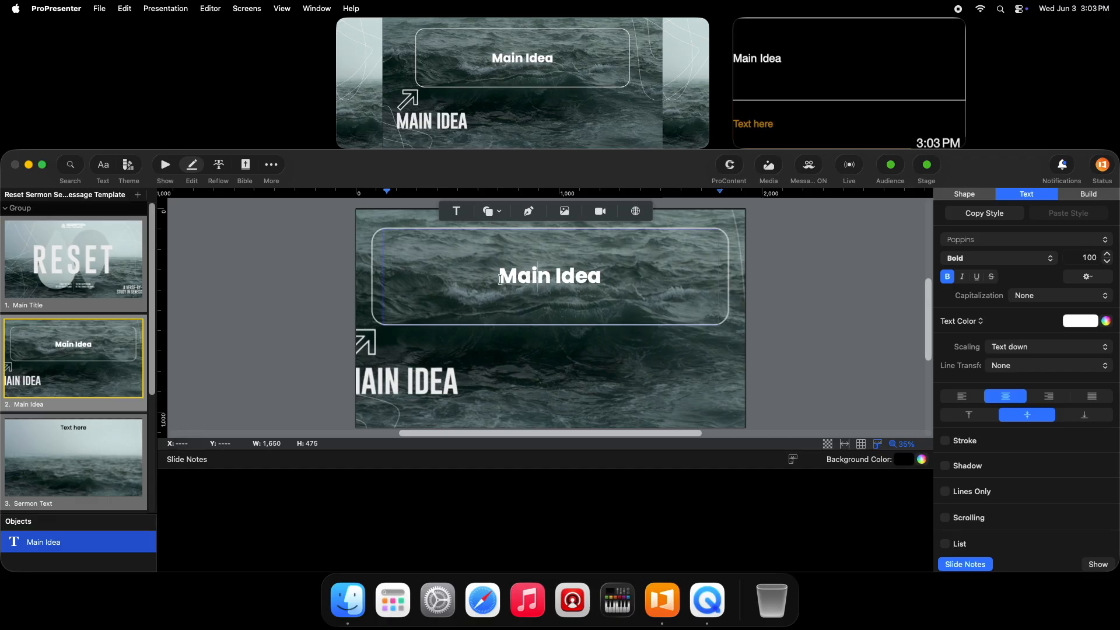
Duplicate the Sermon Text slide once.
{"action": "scroll", "coordinate": [85, 357], "scroll_direction": "down", "scroll_amount": 3}
{"action": "left_click", "coordinate": [85, 357]}
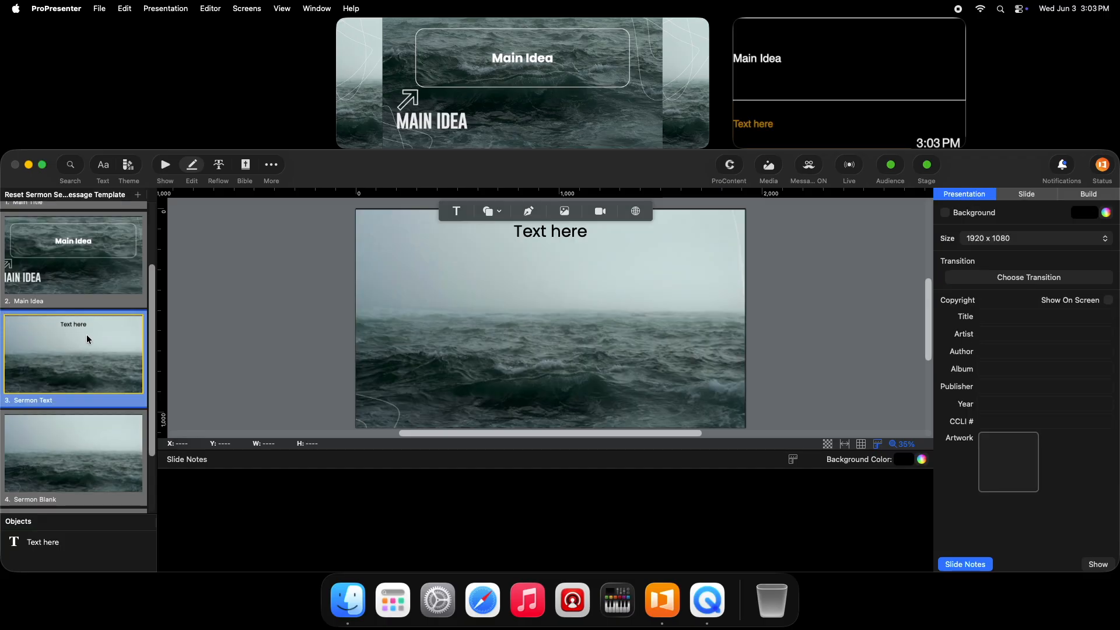
{"action": "right_click", "coordinate": [80, 353]}
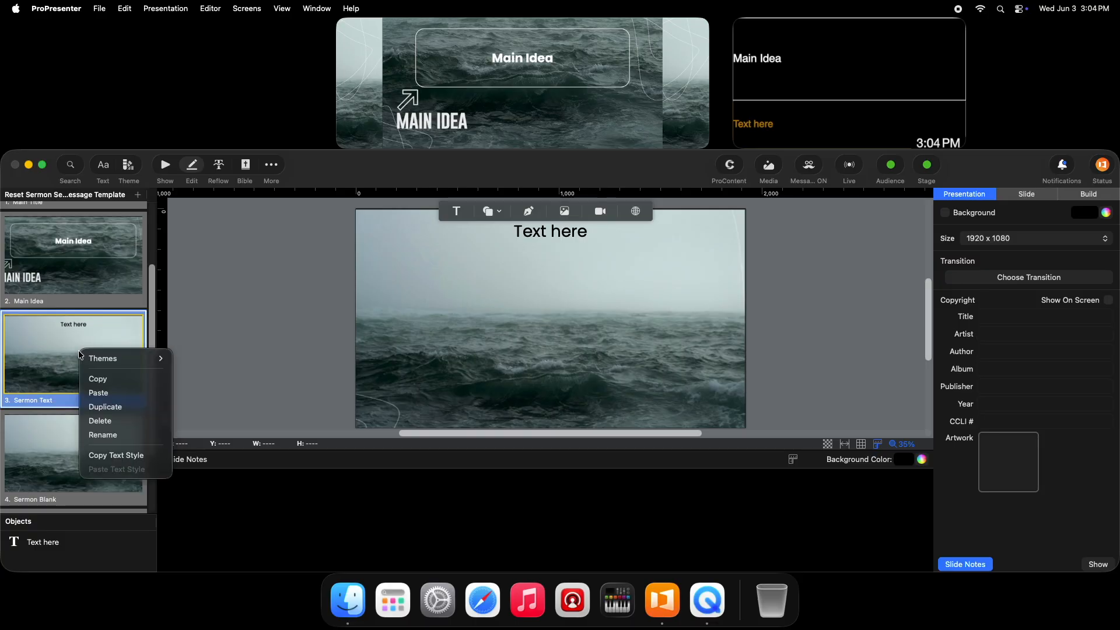
{"action": "left_click", "coordinate": [113, 407]}
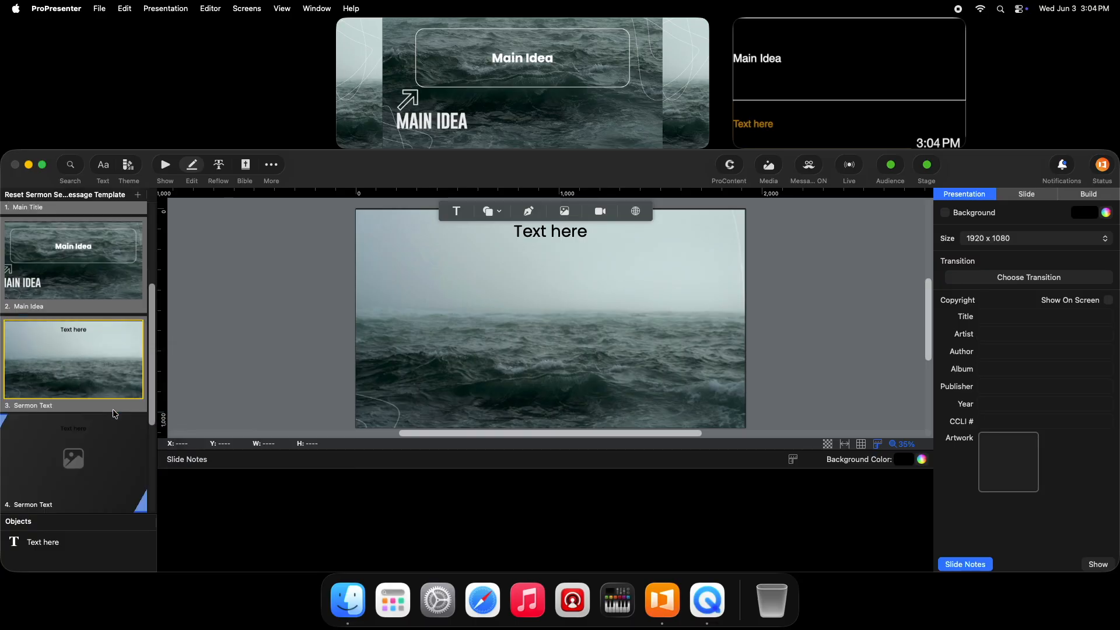
{"action": "left_click_drag", "start_coordinate": [154, 374], "coordinate": [146, 427]}
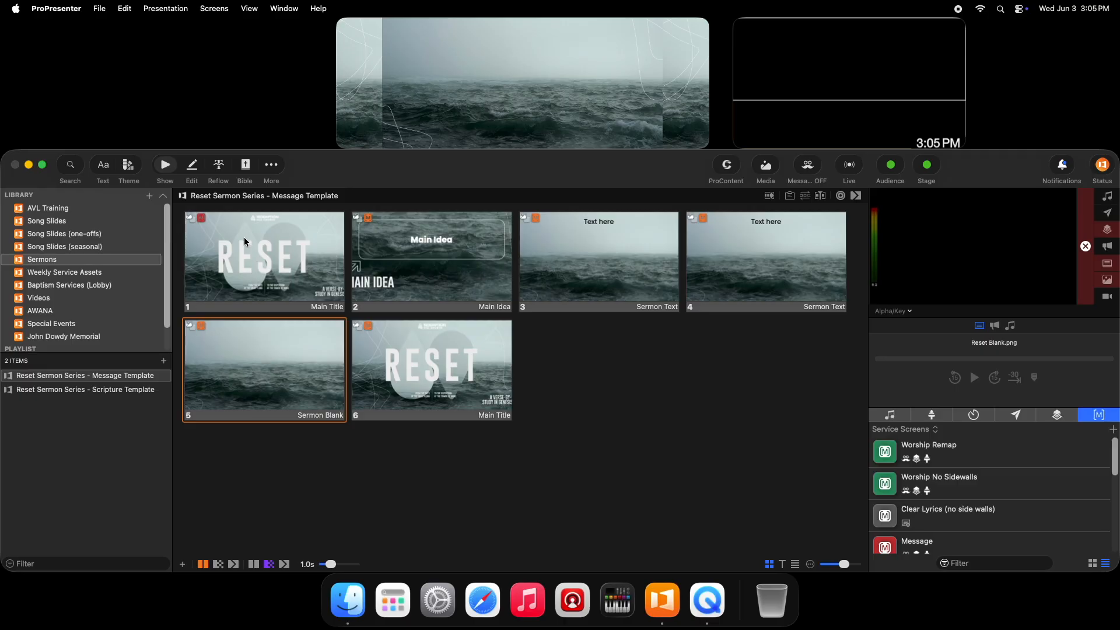
Show the opening Main Title, Main Idea, Sermon Blank and duplicated Sermon Text slides live in turn, ending on Sermon Blank.
{"action": "left_click", "coordinate": [266, 262]}
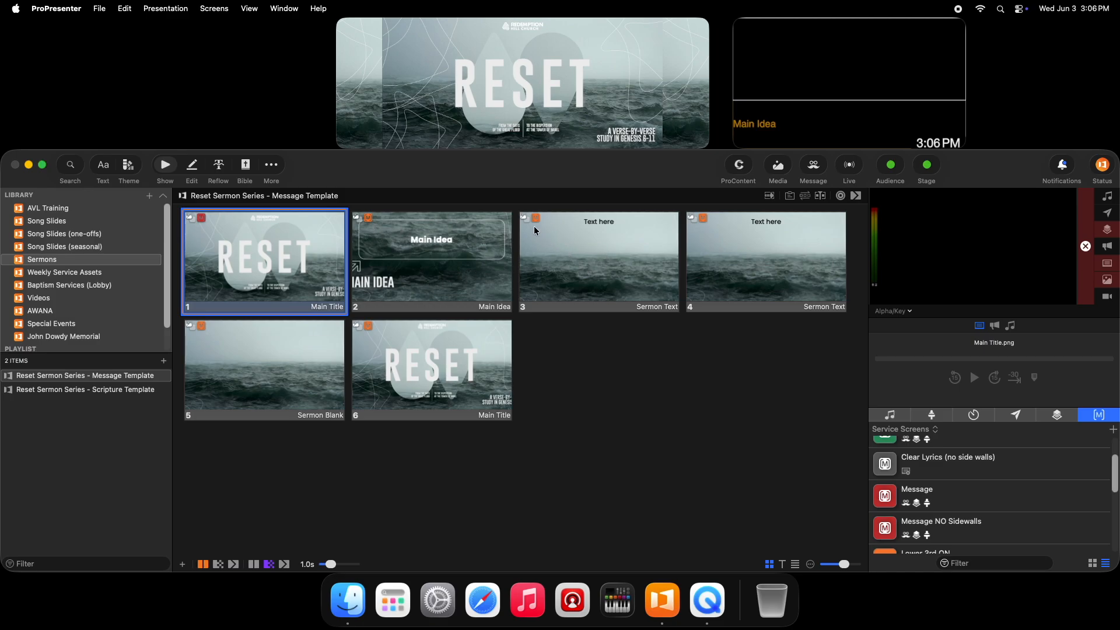
{"action": "left_click", "coordinate": [418, 248]}
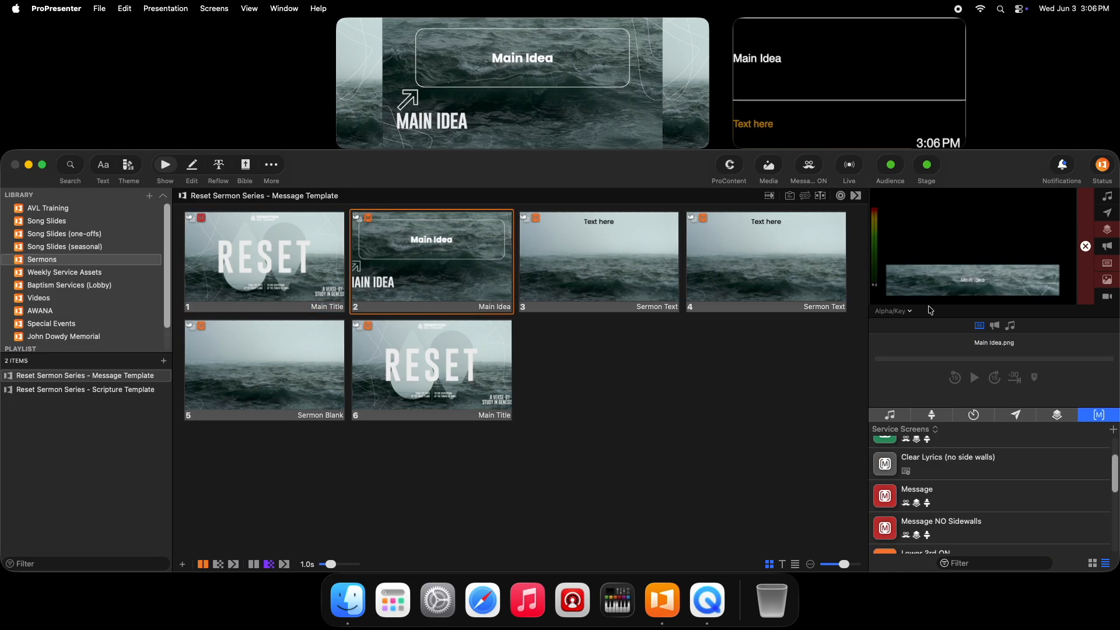
{"action": "left_click", "coordinate": [264, 368]}
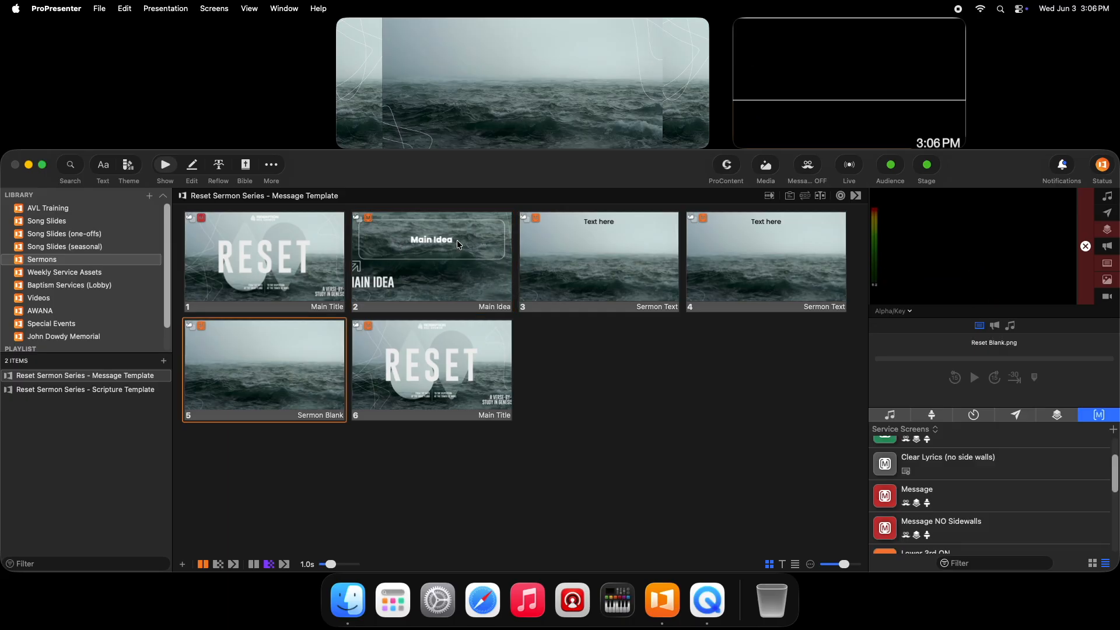
{"action": "left_click", "coordinate": [737, 250]}
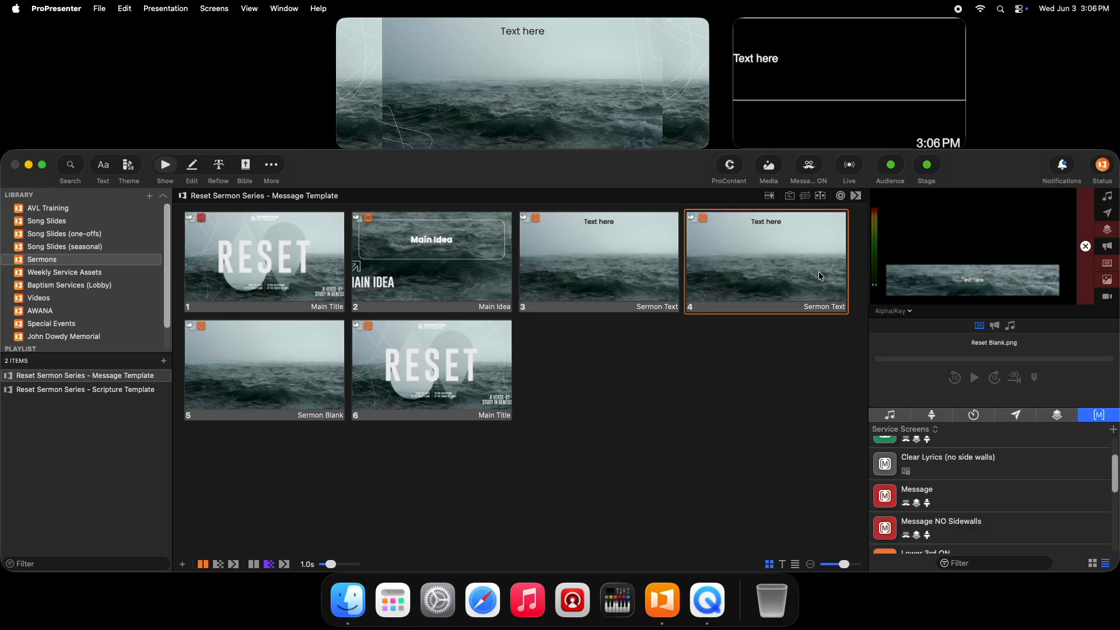
{"action": "left_click", "coordinate": [259, 363]}
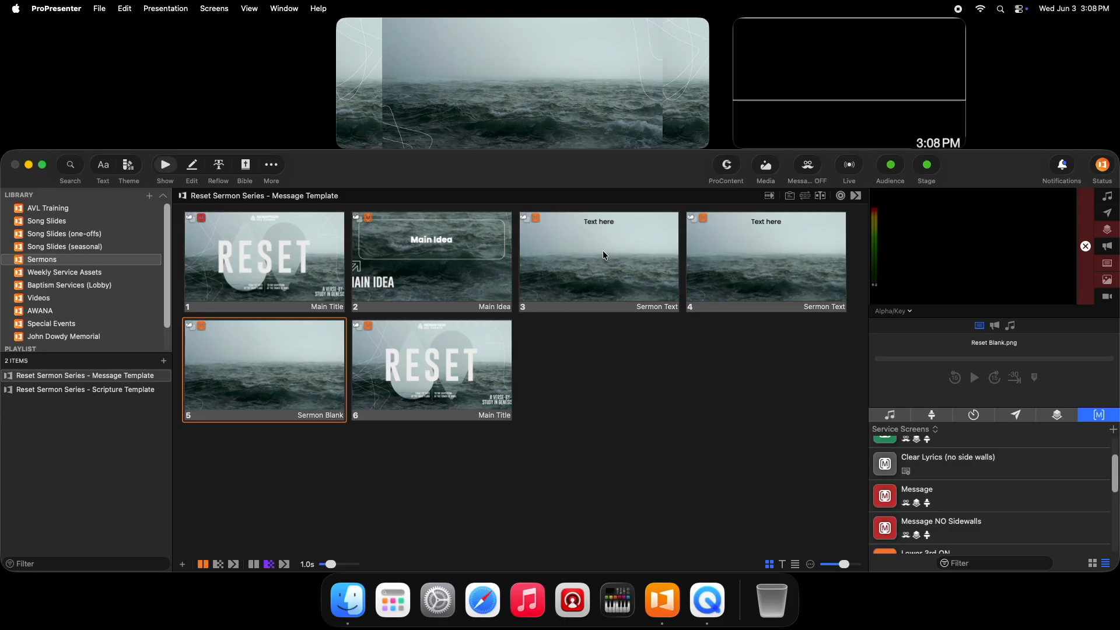
Return to editing the presentation and duplicate the first Sermon Text slide three more times.
{"action": "left_click", "coordinate": [192, 166]}
{"action": "scroll", "coordinate": [77, 278], "scroll_direction": "up", "scroll_amount": 2}
{"action": "left_click", "coordinate": [77, 283]}
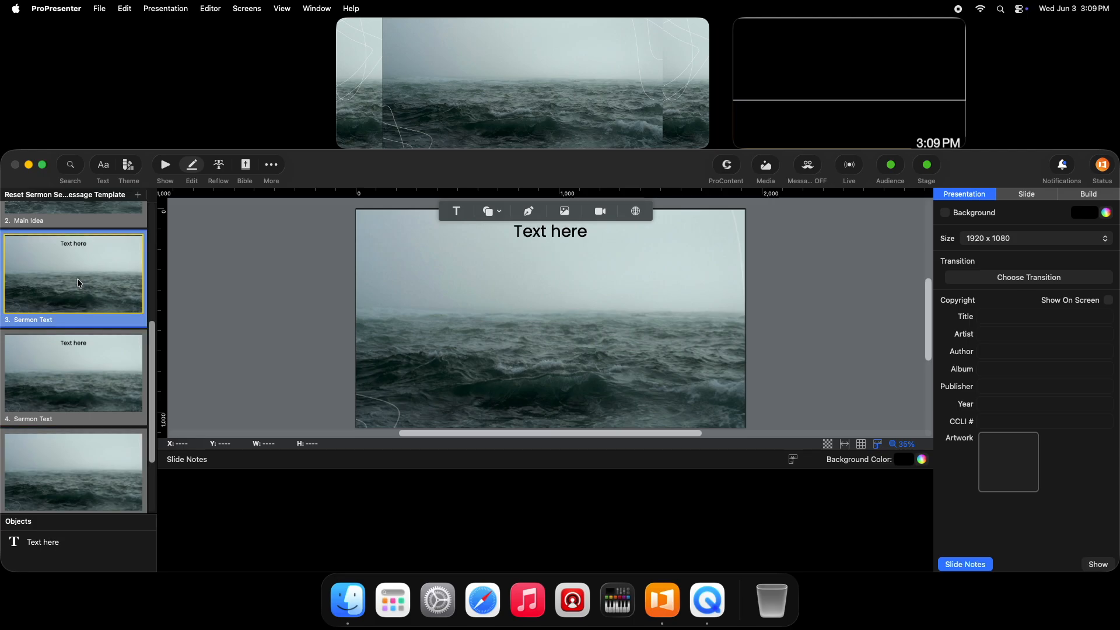
{"action": "key", "text": "super+d"}
{"action": "key", "text": "super+d"}
{"action": "key", "text": "super+d"}
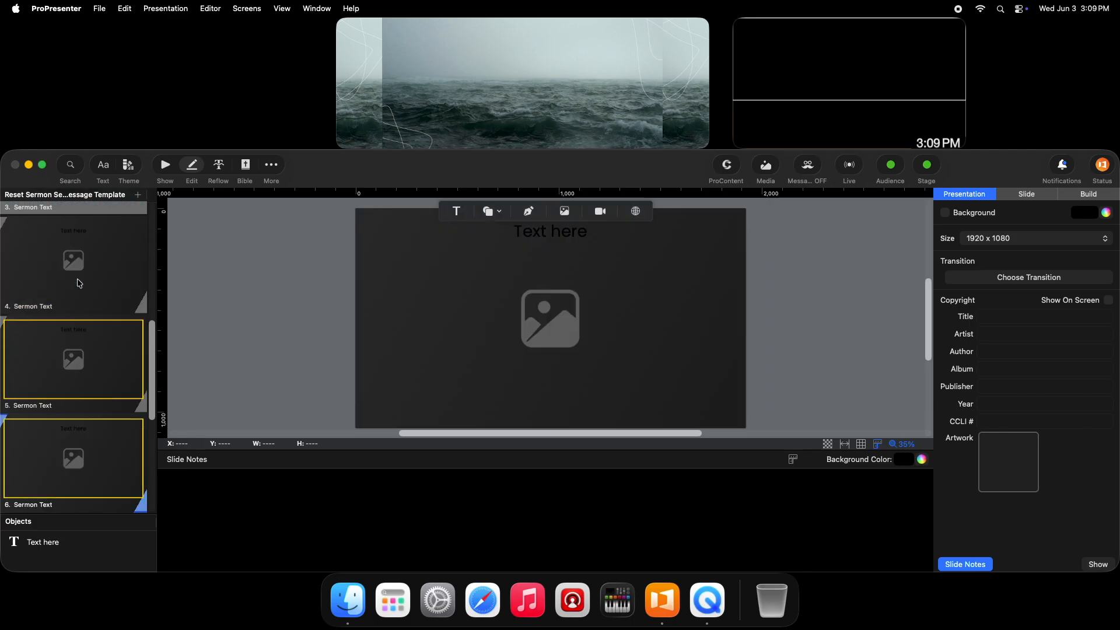
Try pasting the copied verses with their source formatting over the placeholder text on slide 3, and undo it.
{"action": "scroll", "coordinate": [79, 283], "scroll_direction": "up", "scroll_amount": 6}
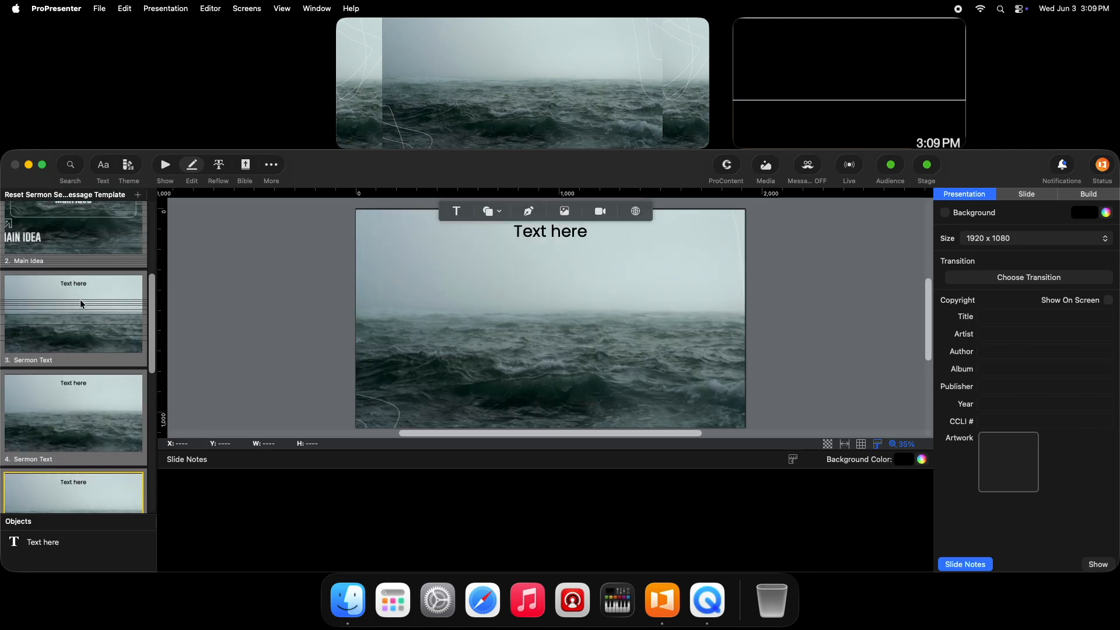
{"action": "left_click", "coordinate": [80, 299]}
{"action": "double_click", "coordinate": [551, 234]}
{"action": "right_click", "coordinate": [551, 233]}
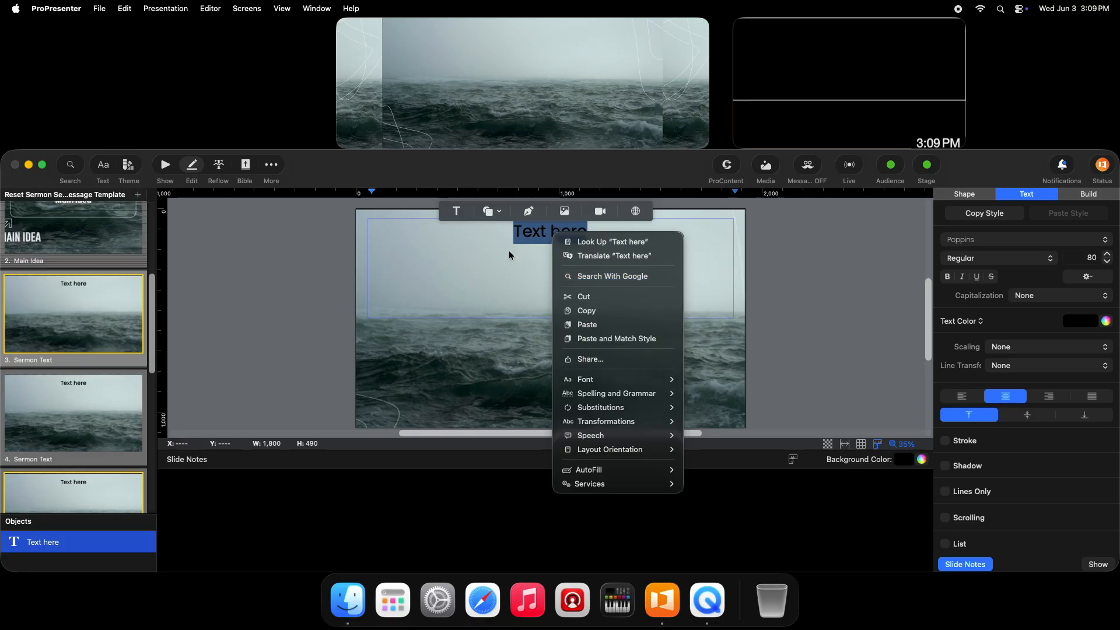
{"action": "left_click", "coordinate": [582, 325]}
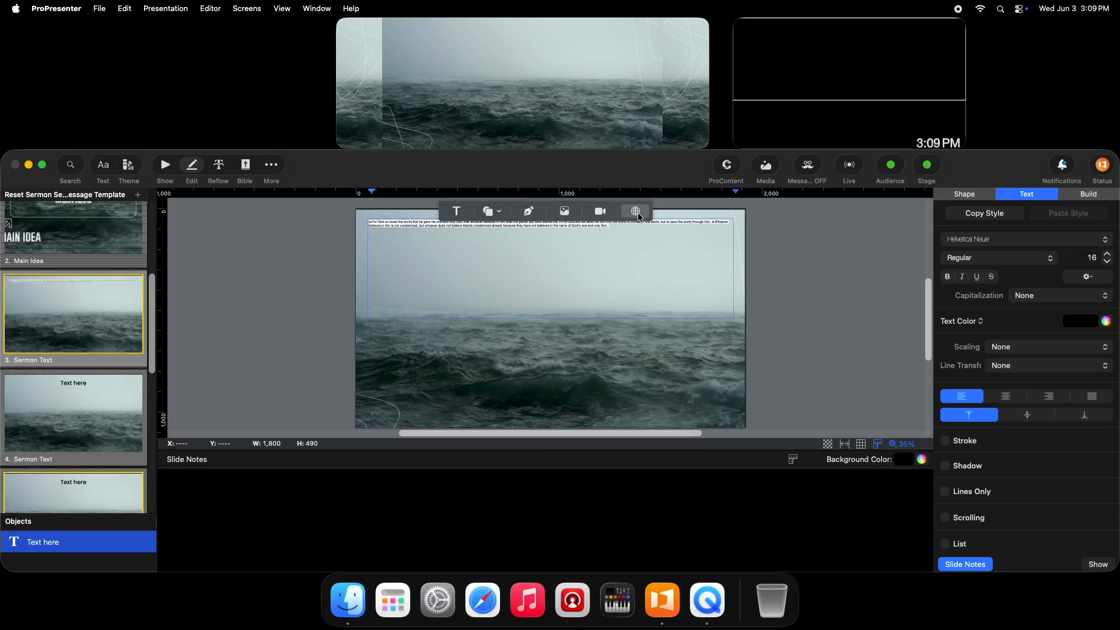
{"action": "key", "text": "super+z"}
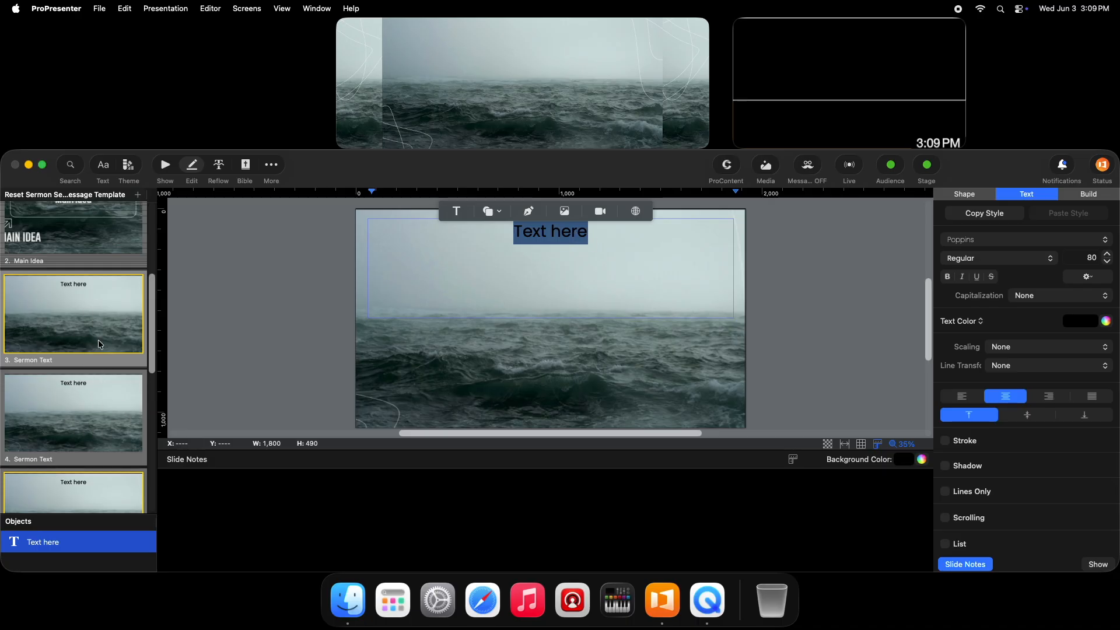
Replace slide 3's placeholder with the copied verses using the slide's own text style, and cut verses 17 and 18 from it.
{"action": "right_click", "coordinate": [552, 236]}
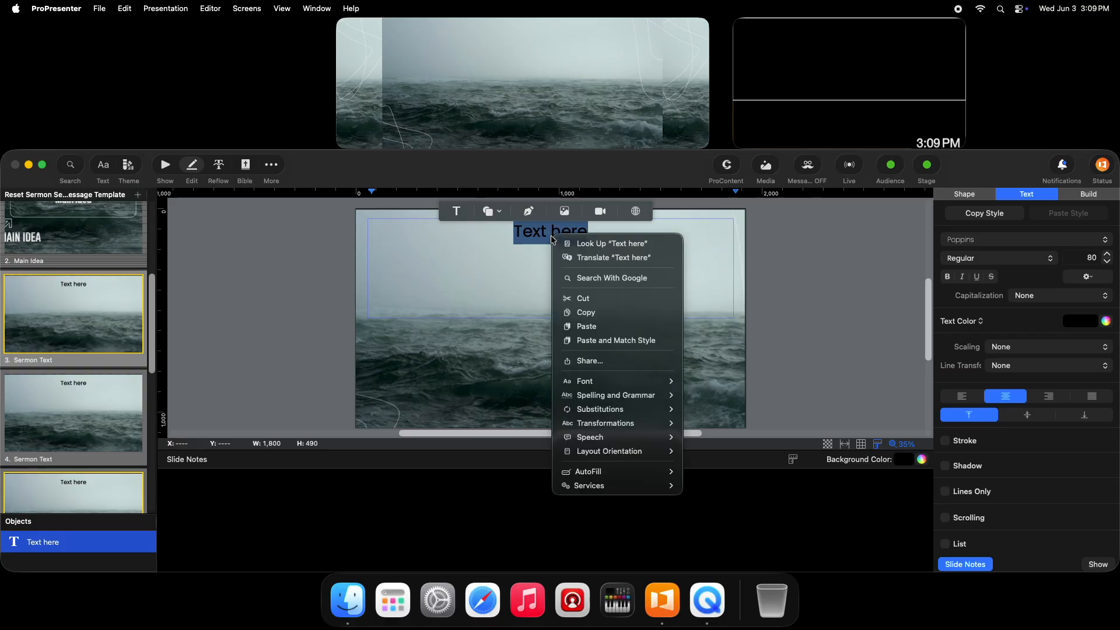
{"action": "left_click", "coordinate": [600, 341]}
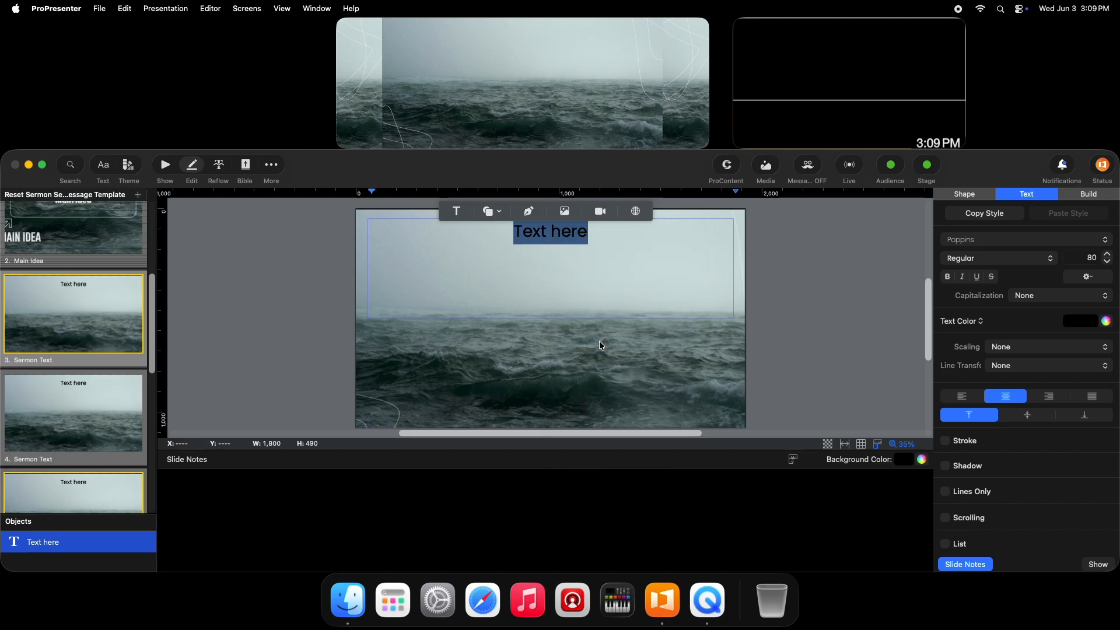
{"action": "scroll", "coordinate": [495, 317], "scroll_direction": "up", "scroll_amount": 5}
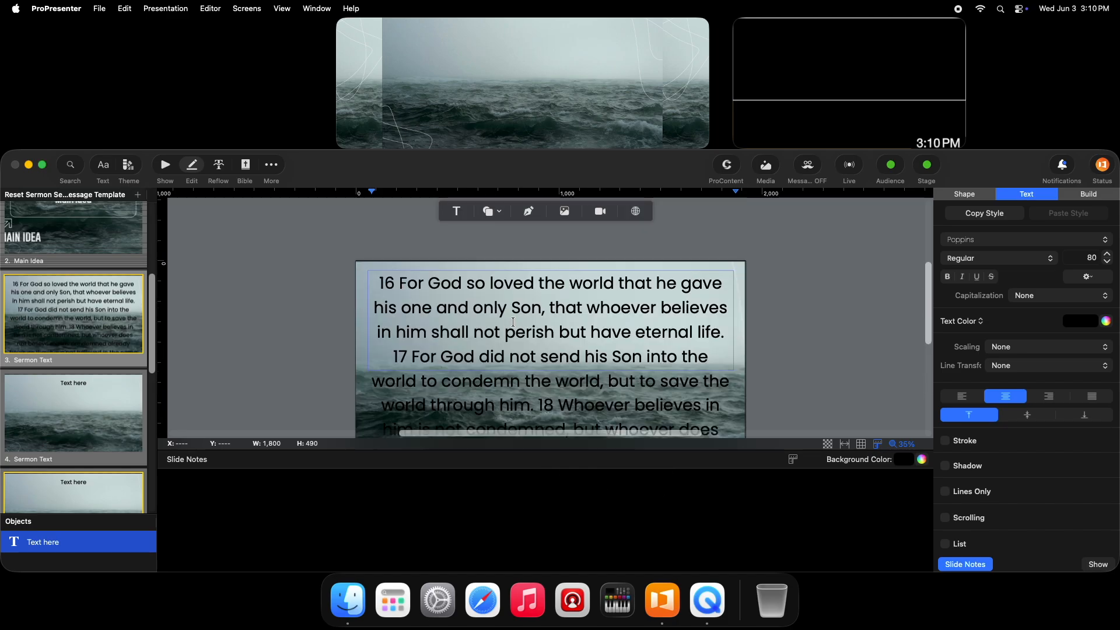
{"action": "scroll", "coordinate": [513, 322], "scroll_direction": "down", "scroll_amount": 1}
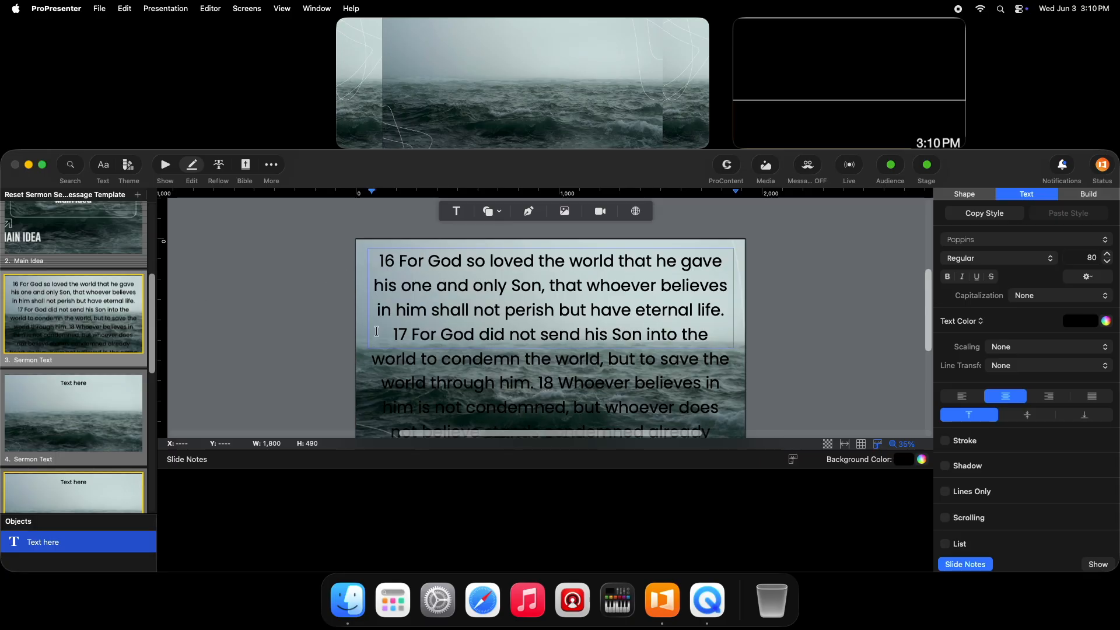
{"action": "scroll", "coordinate": [380, 330], "scroll_direction": "down", "scroll_amount": 2}
{"action": "left_click_drag", "start_coordinate": [391, 294], "coordinate": [709, 420]}
{"action": "key", "text": "cmd+c"}
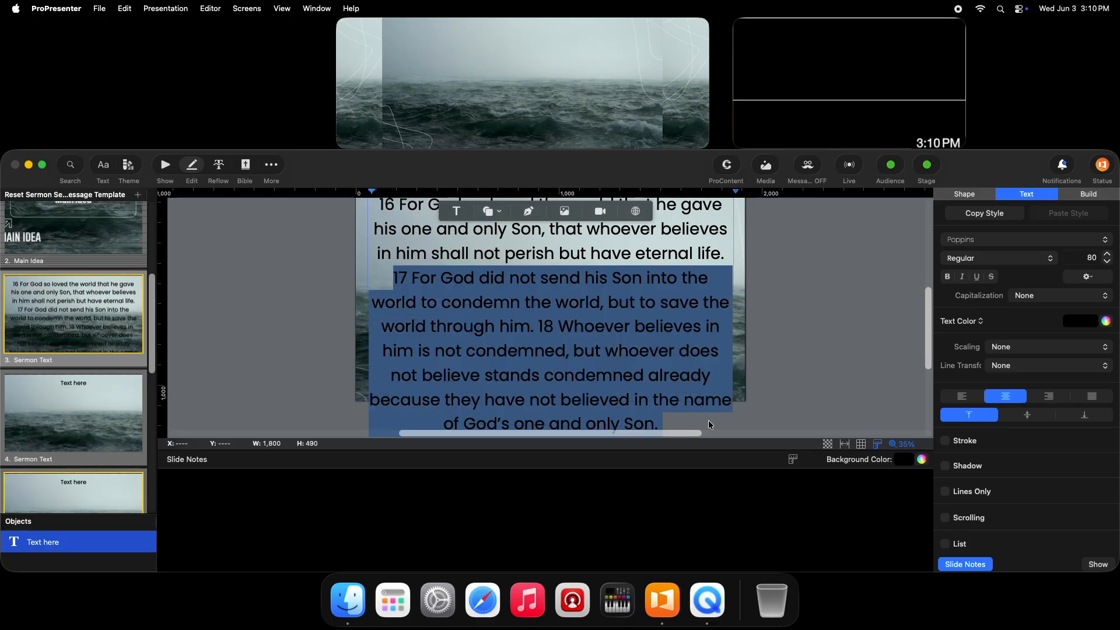
{"action": "key", "text": "BackSpace"}
Paste the cut verses over slide 4's placeholder text and cut verse 18 so only verse 17 is left.
{"action": "left_click", "coordinate": [133, 409]}
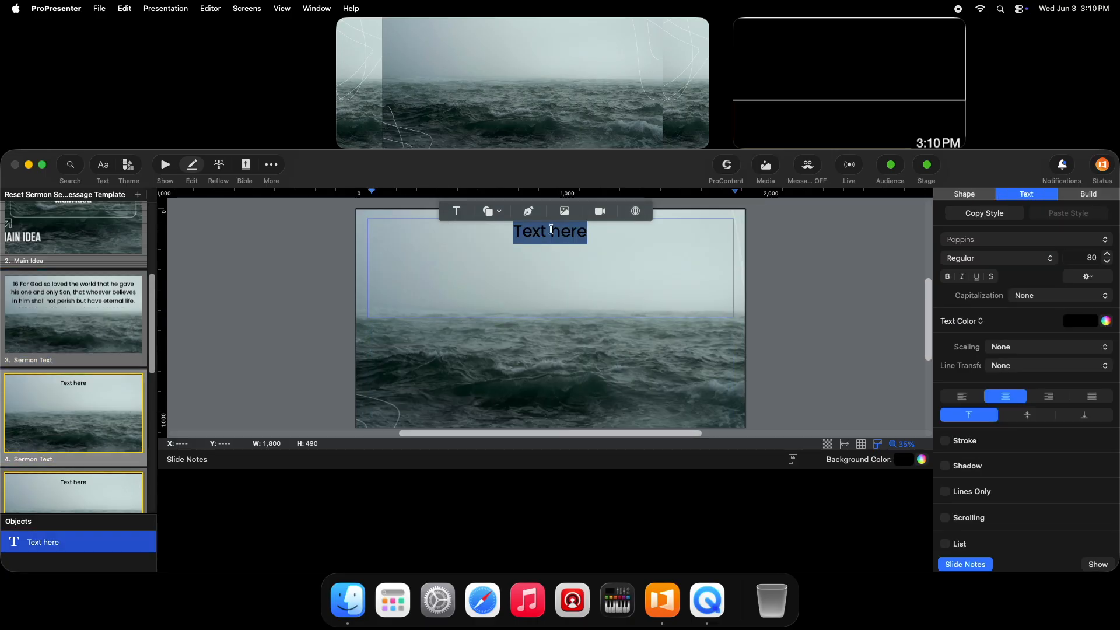
{"action": "key", "text": "cmd+v"}
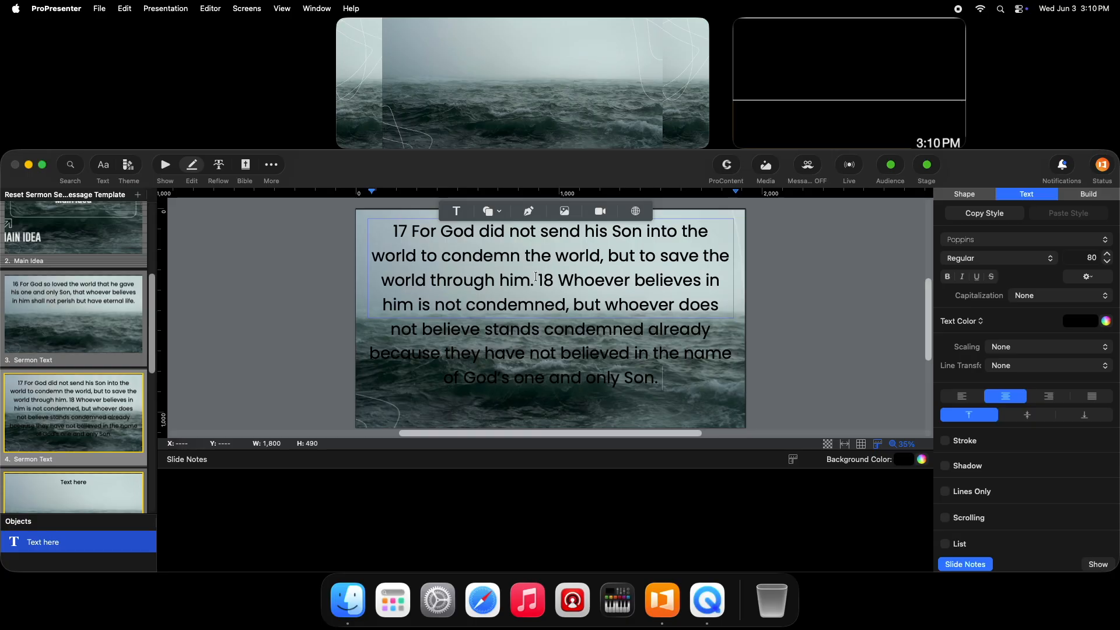
{"action": "left_click_drag", "start_coordinate": [541, 279], "coordinate": [670, 379]}
{"action": "key", "text": "super+c"}
{"action": "key", "text": "BackSpace"}
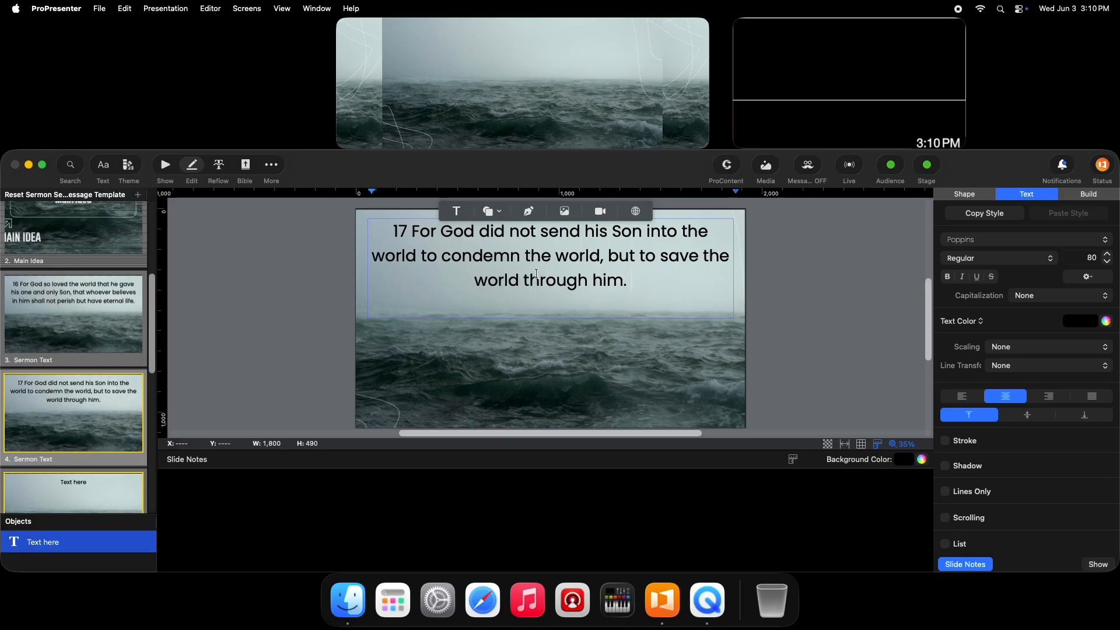
Replace the placeholder text on slide 5 with the cut verse 18.
{"action": "scroll", "coordinate": [76, 350], "scroll_direction": "down", "scroll_amount": 3}
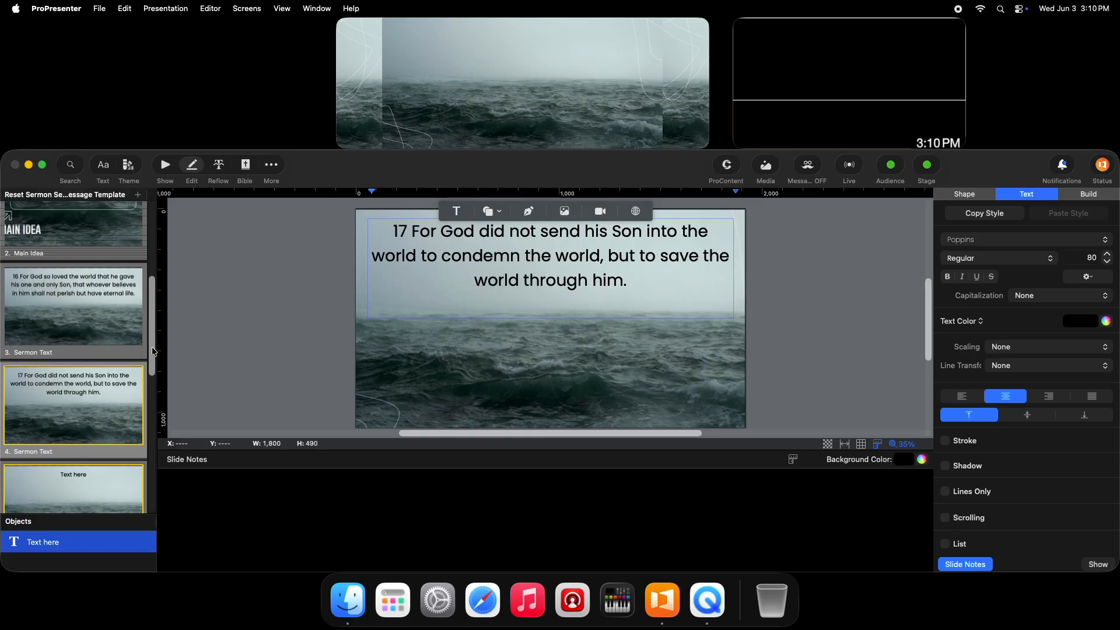
{"action": "left_click", "coordinate": [95, 375]}
{"action": "key", "text": "super+v"}
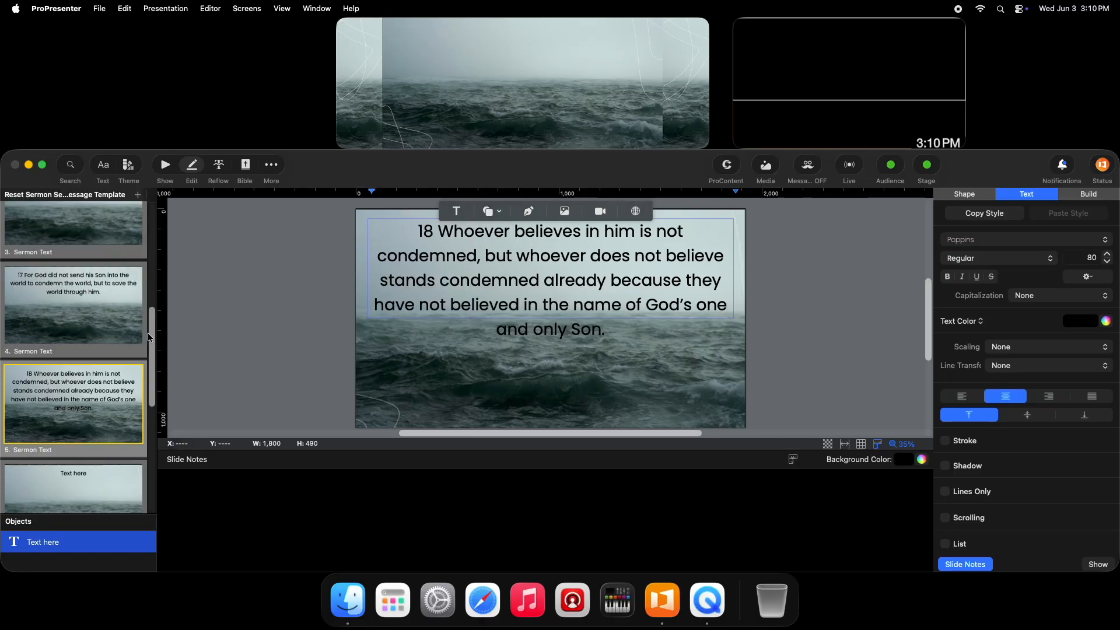
Review how verses 16, 17 and 18 fit on slides 3 to 5, and return to the presentation's slide overview.
{"action": "scroll", "coordinate": [149, 328], "scroll_direction": "up", "scroll_amount": 3}
{"action": "left_click", "coordinate": [103, 286]}
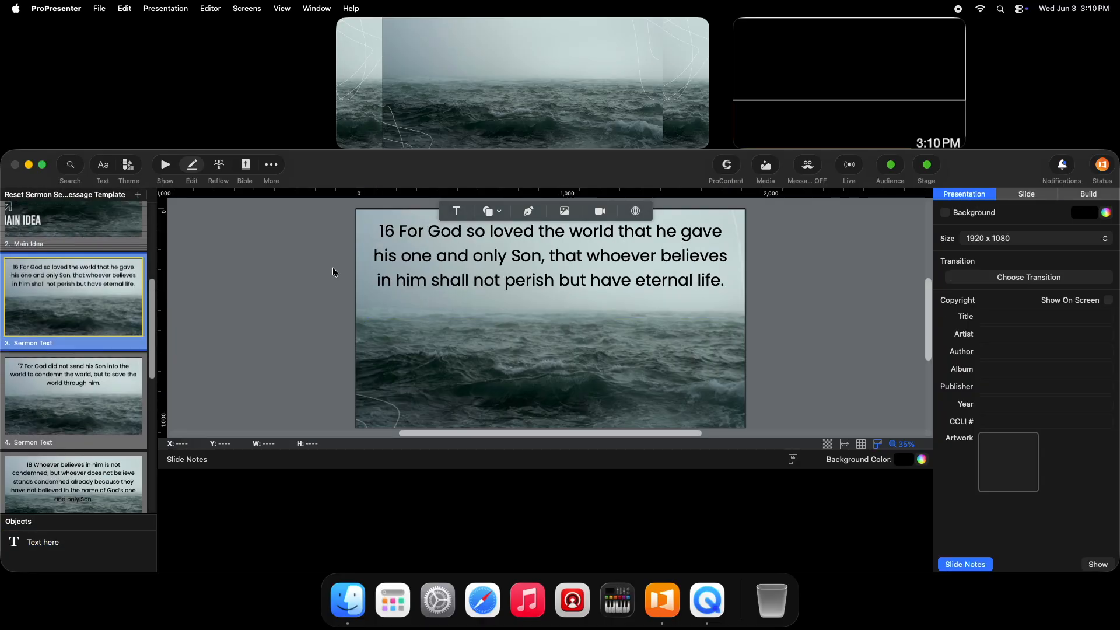
{"action": "left_click", "coordinate": [57, 383]}
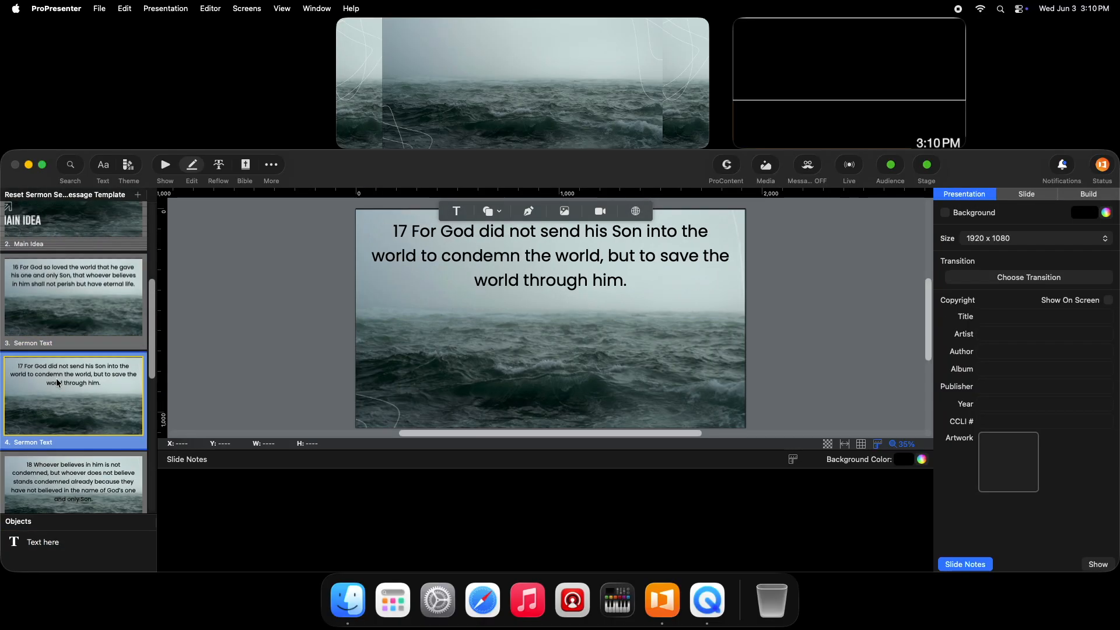
{"action": "scroll", "coordinate": [101, 387], "scroll_direction": "down", "scroll_amount": 3}
{"action": "left_click", "coordinate": [66, 396]}
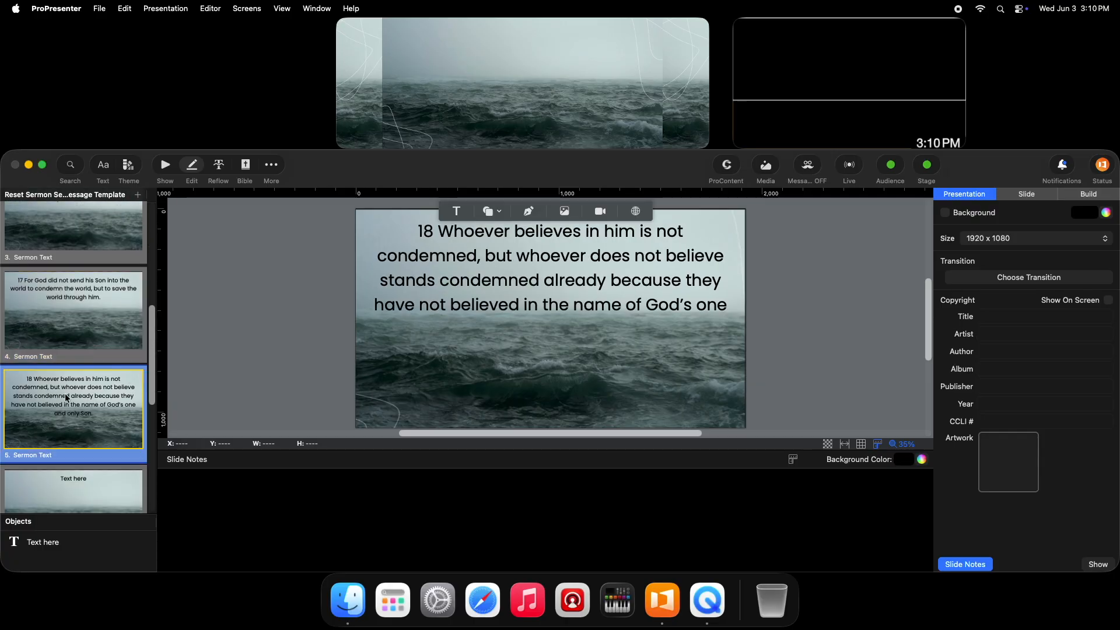
{"action": "left_click", "coordinate": [165, 166]}
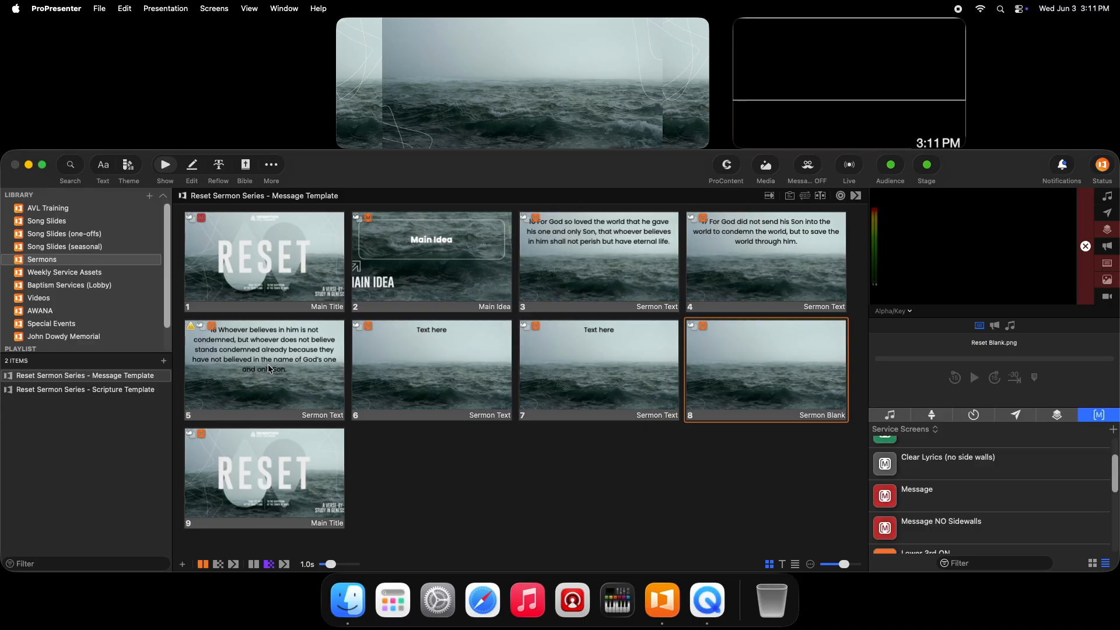
Try a text size of 74 for all of verse 18 on slide 5, and restore the size to 80.
{"action": "left_click", "coordinate": [193, 165]}
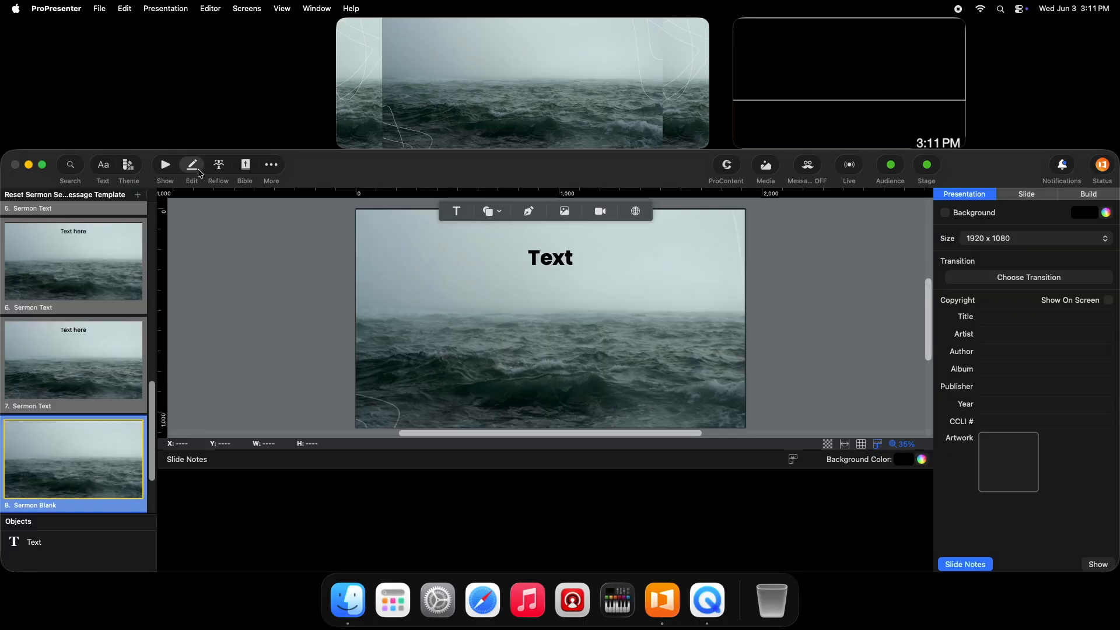
{"action": "left_click_drag", "start_coordinate": [155, 412], "coordinate": [149, 329]}
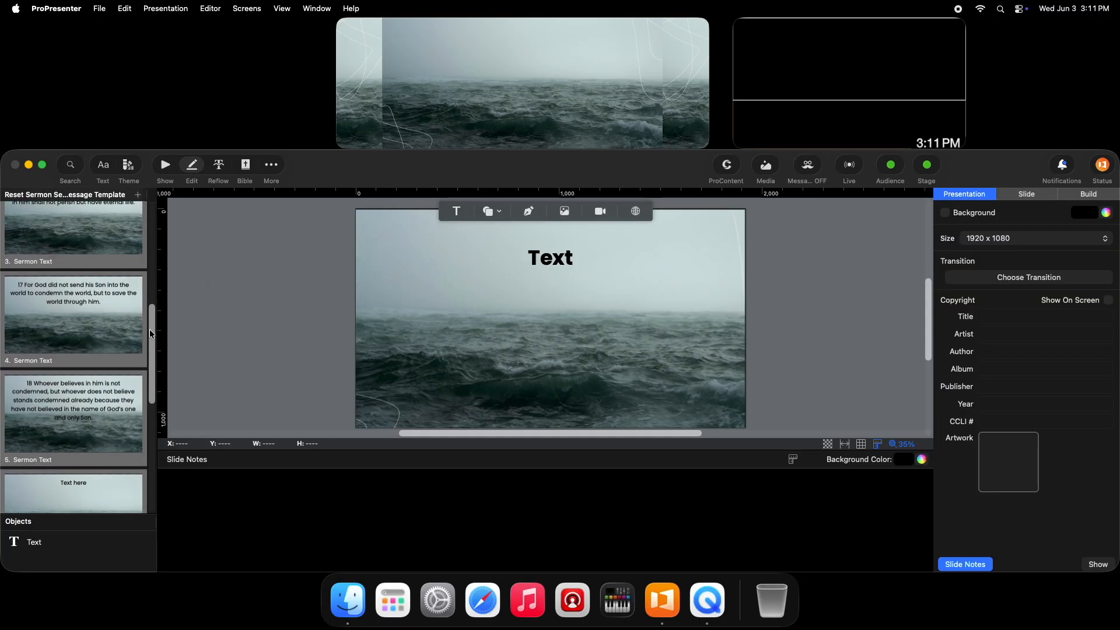
{"action": "left_click", "coordinate": [92, 398]}
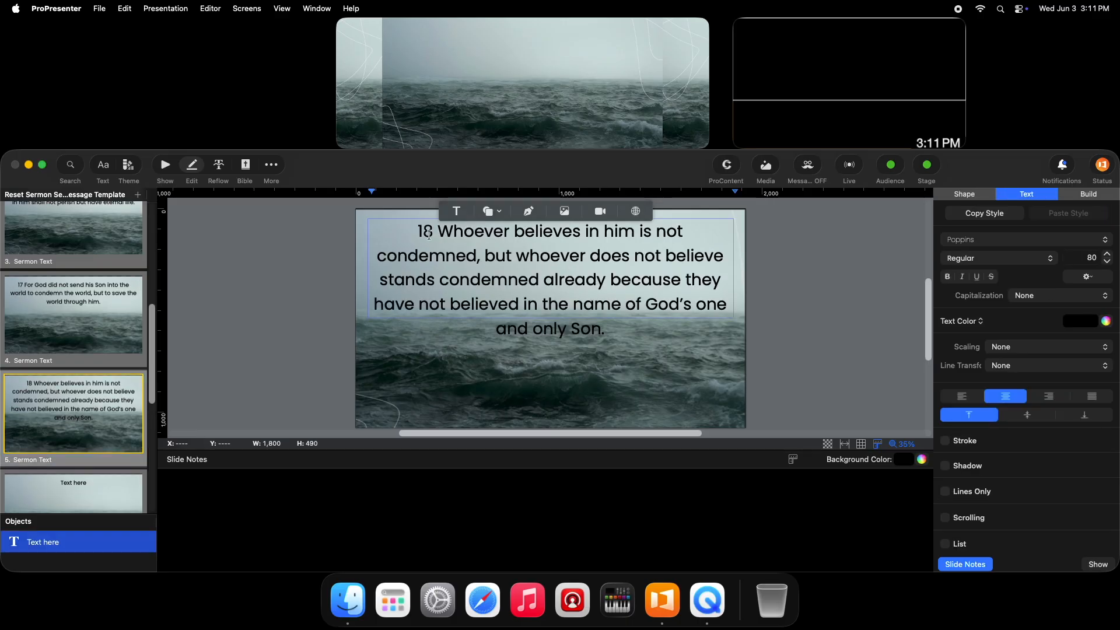
{"action": "left_click_drag", "start_coordinate": [429, 235], "coordinate": [610, 331]}
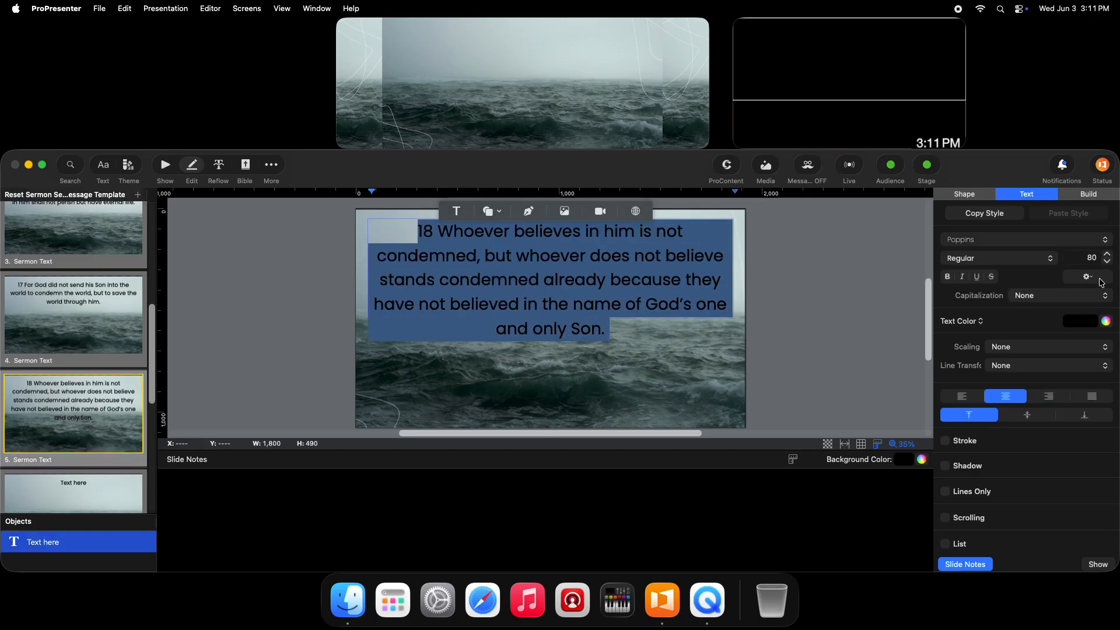
{"action": "left_click", "coordinate": [1108, 262]}
{"action": "left_click", "coordinate": [1108, 262]}
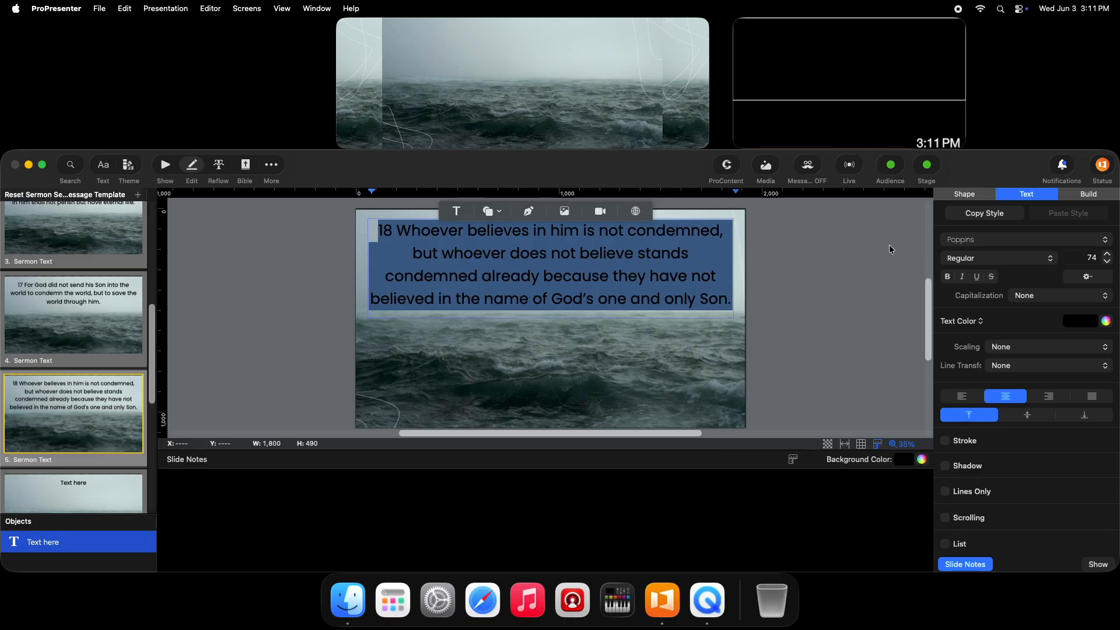
{"action": "left_click", "coordinate": [1107, 257]}
{"action": "left_click", "coordinate": [1108, 257]}
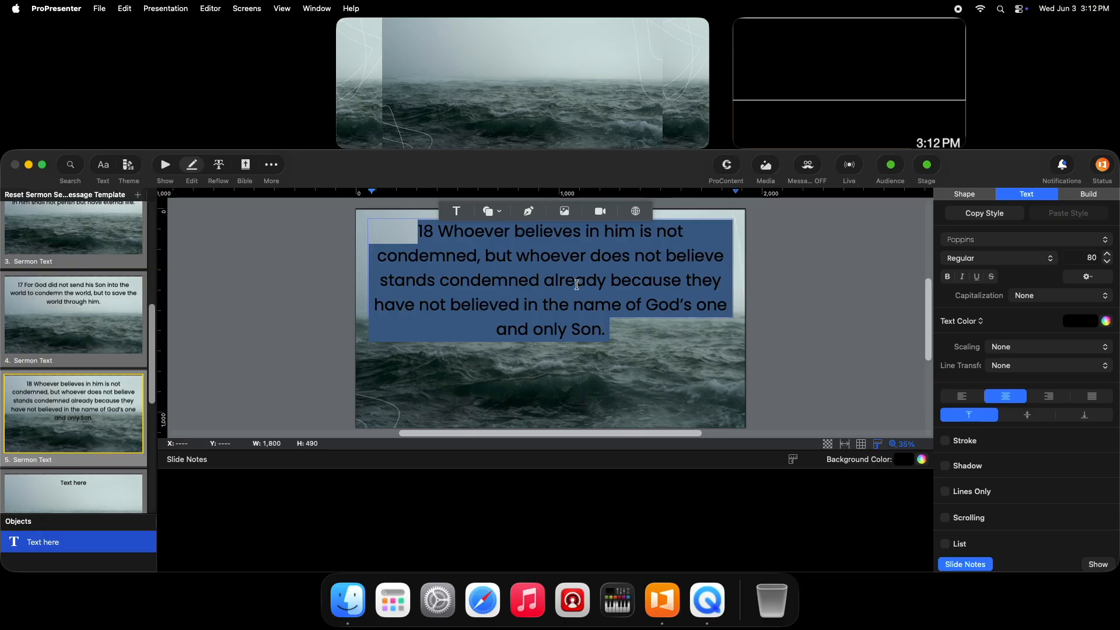
{"action": "mouse_move", "coordinate": [150, 328]}
{"action": "left_mouse_down"}
{"action": "mouse_move", "coordinate": [148, 296]}
{"action": "mouse_move", "coordinate": [139, 317]}
{"action": "left_mouse_up"}
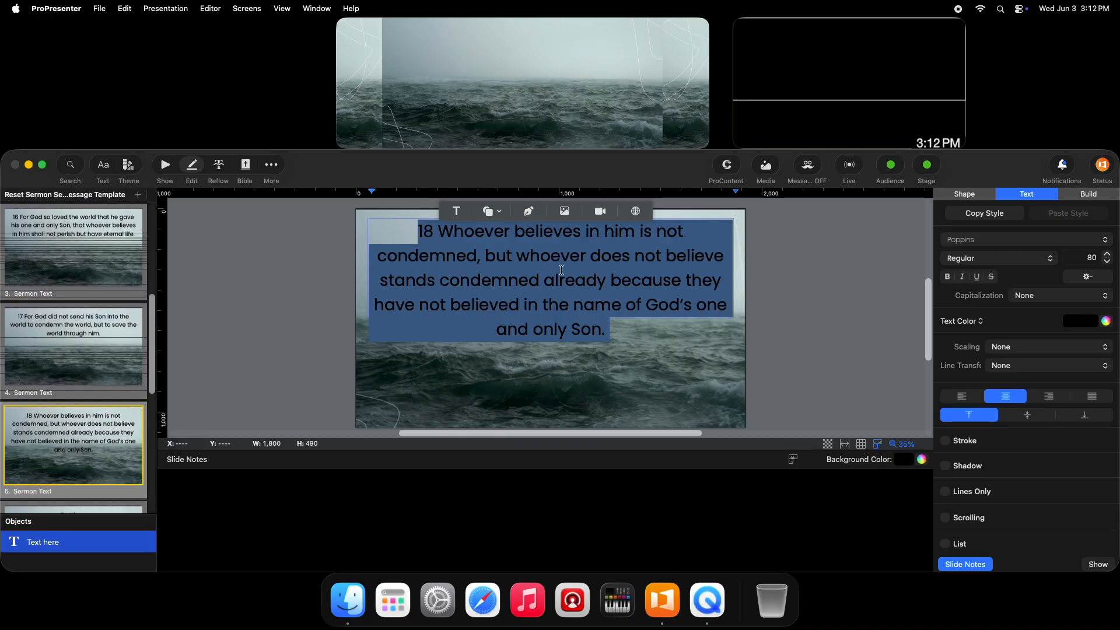
{"action": "left_click", "coordinate": [569, 272]}
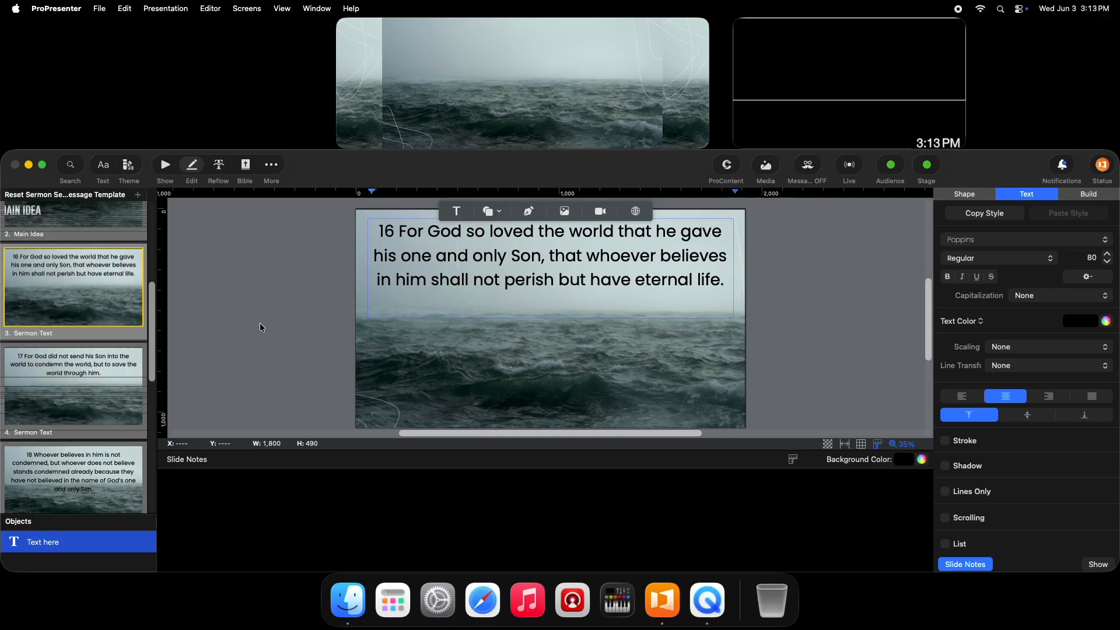
{"action": "scroll", "coordinate": [93, 350], "scroll_direction": "down", "scroll_amount": 1}
{"action": "left_click", "coordinate": [95, 347]}
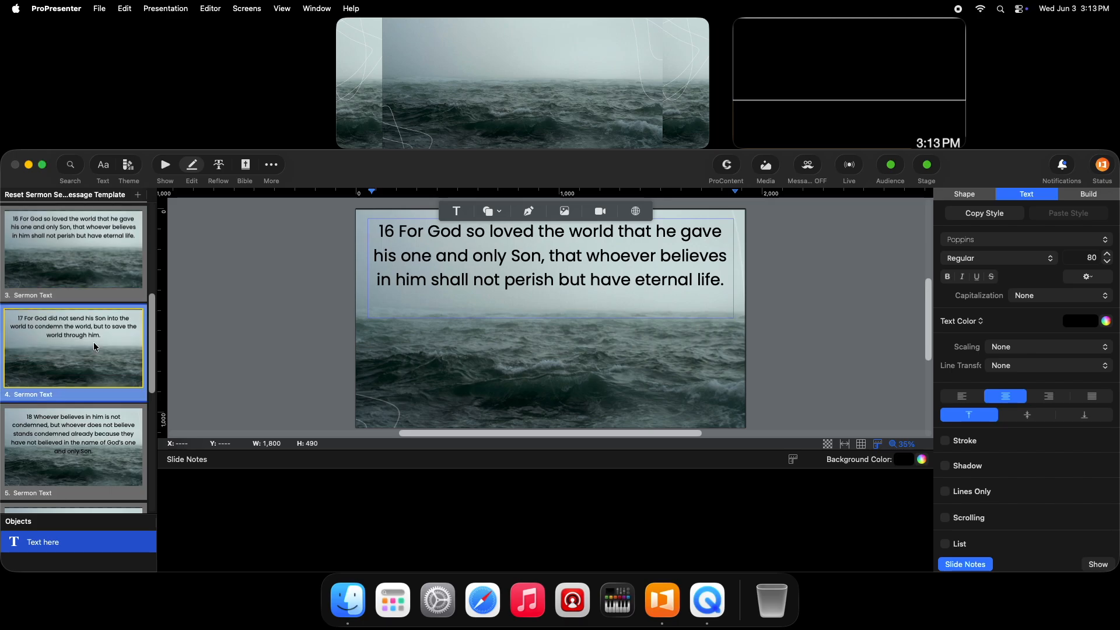
{"action": "left_click_drag", "start_coordinate": [152, 333], "coordinate": [150, 346]}
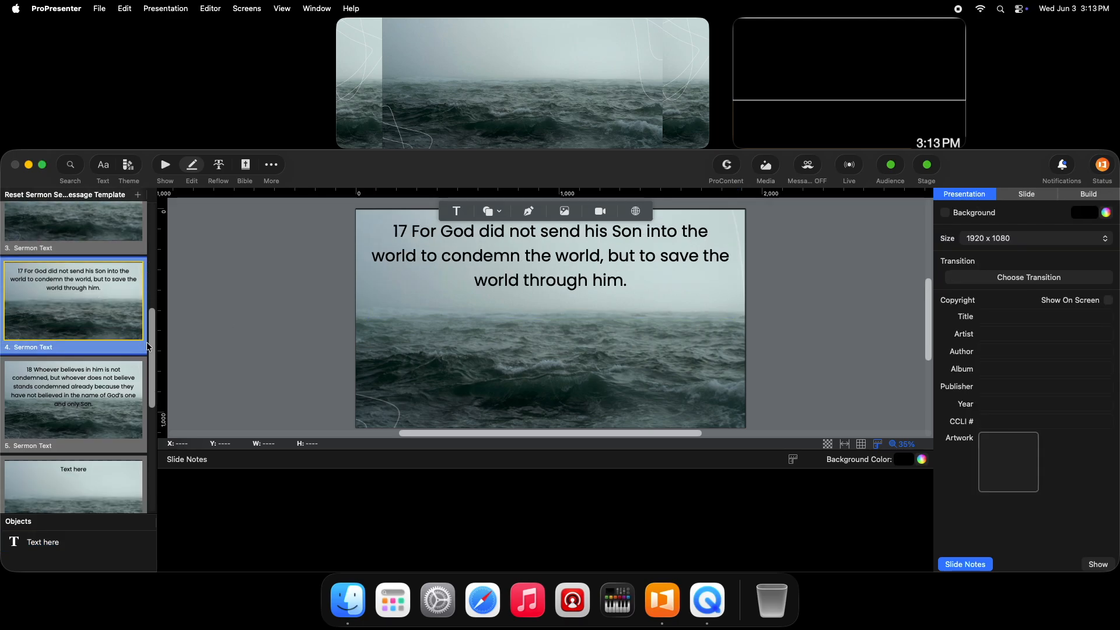
Move the clause "18 Whoever believes in him is not condemned," from the start of slide 5 to the end of slide 4's text.
{"action": "left_click", "coordinate": [74, 386]}
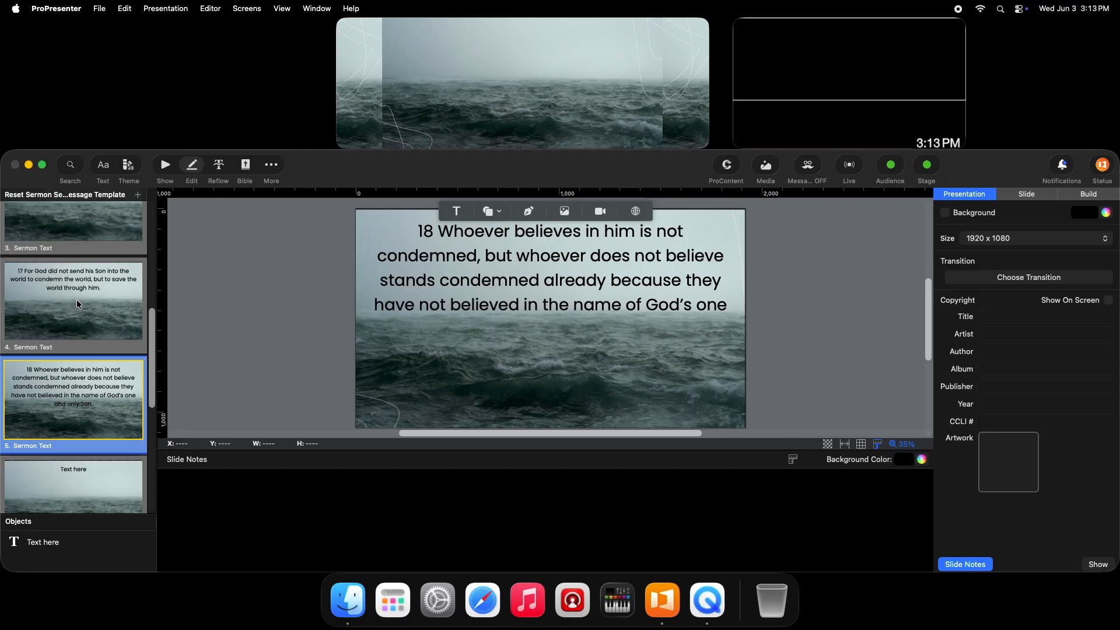
{"action": "double_click", "coordinate": [479, 256]}
{"action": "left_click_drag", "start_coordinate": [479, 256], "coordinate": [415, 233]}
{"action": "right_click", "coordinate": [416, 233]}
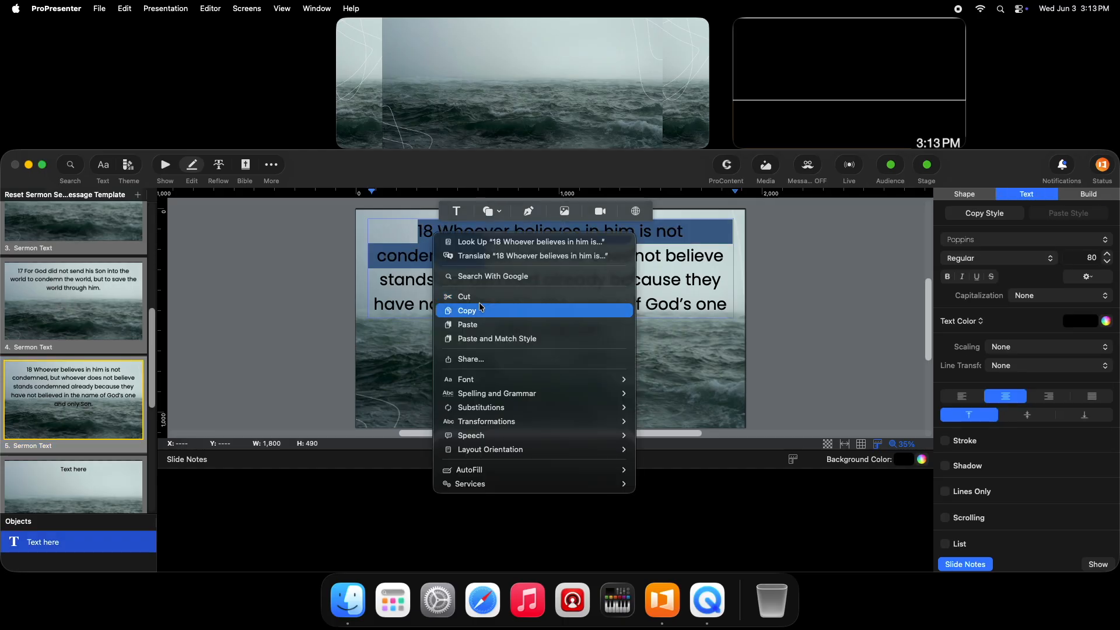
{"action": "left_click", "coordinate": [478, 298]}
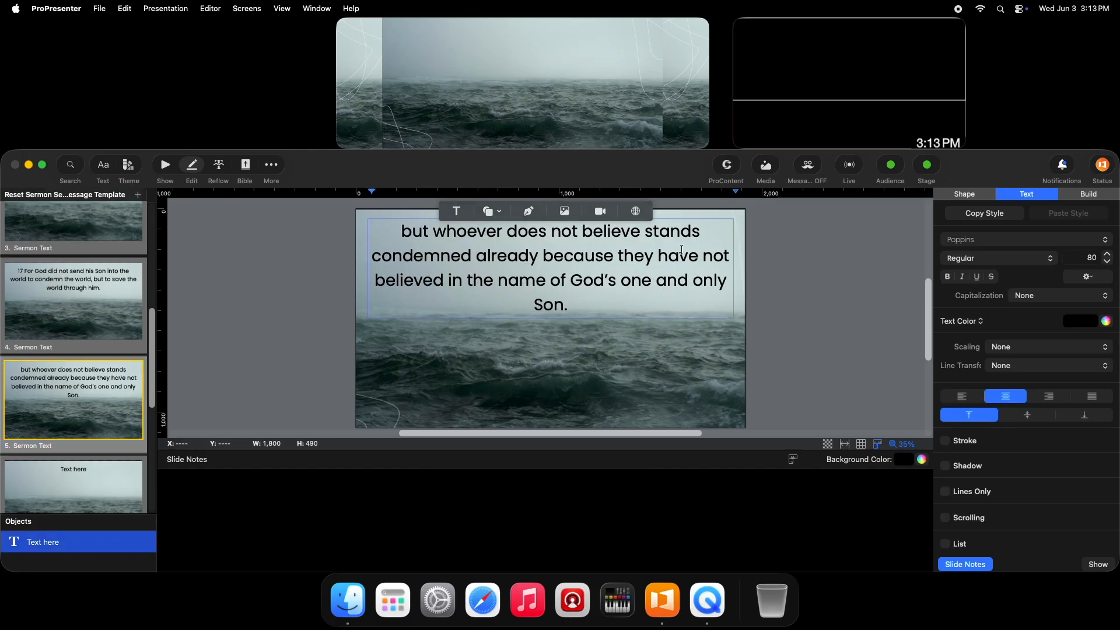
{"action": "left_click", "coordinate": [70, 303]}
{"action": "left_click", "coordinate": [629, 273]}
{"action": "right_click", "coordinate": [635, 293]}
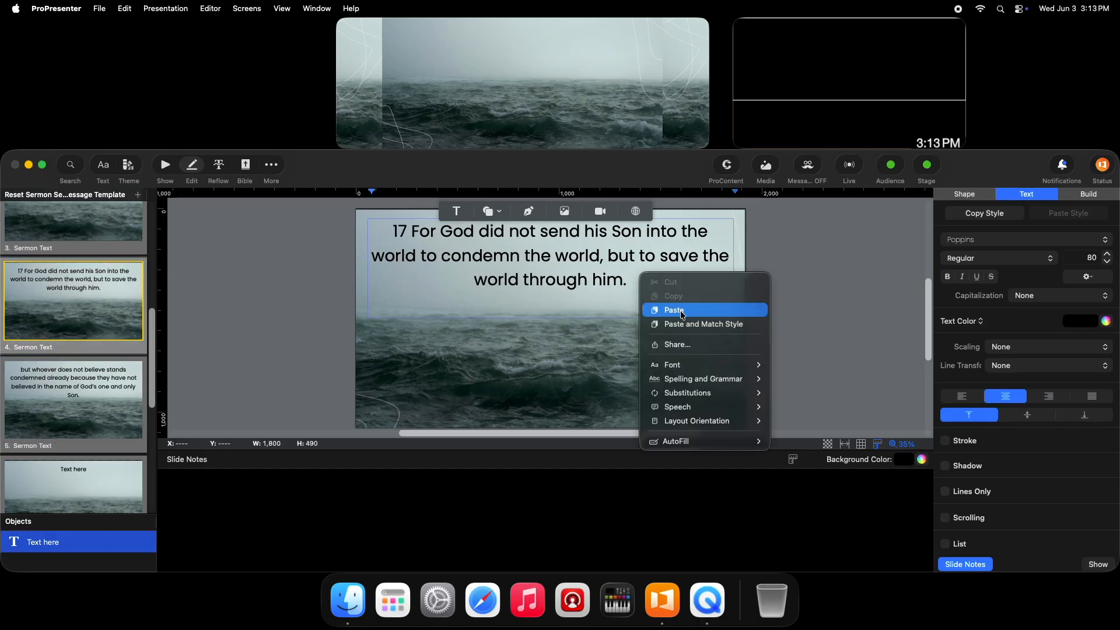
{"action": "left_click", "coordinate": [684, 307]}
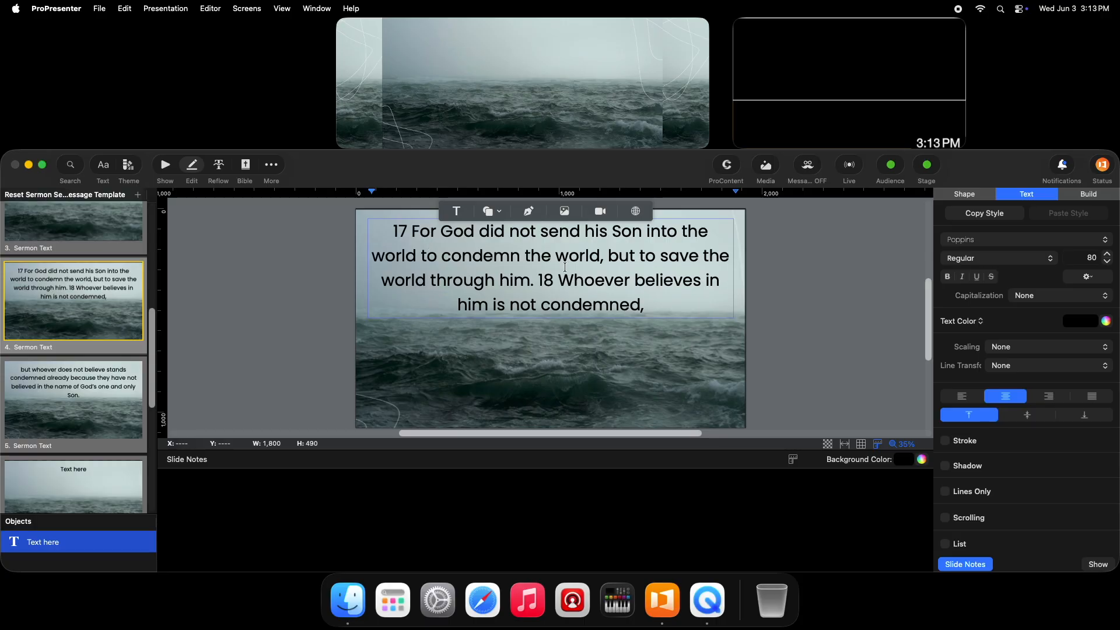
Delete the verse number 16 from the beginning of slide 3's text.
{"action": "left_click", "coordinate": [133, 402]}
{"action": "scroll", "coordinate": [156, 345], "scroll_direction": "up", "scroll_amount": 2}
{"action": "scroll", "coordinate": [156, 336], "scroll_direction": "up", "scroll_amount": 2}
{"action": "left_click", "coordinate": [147, 334]}
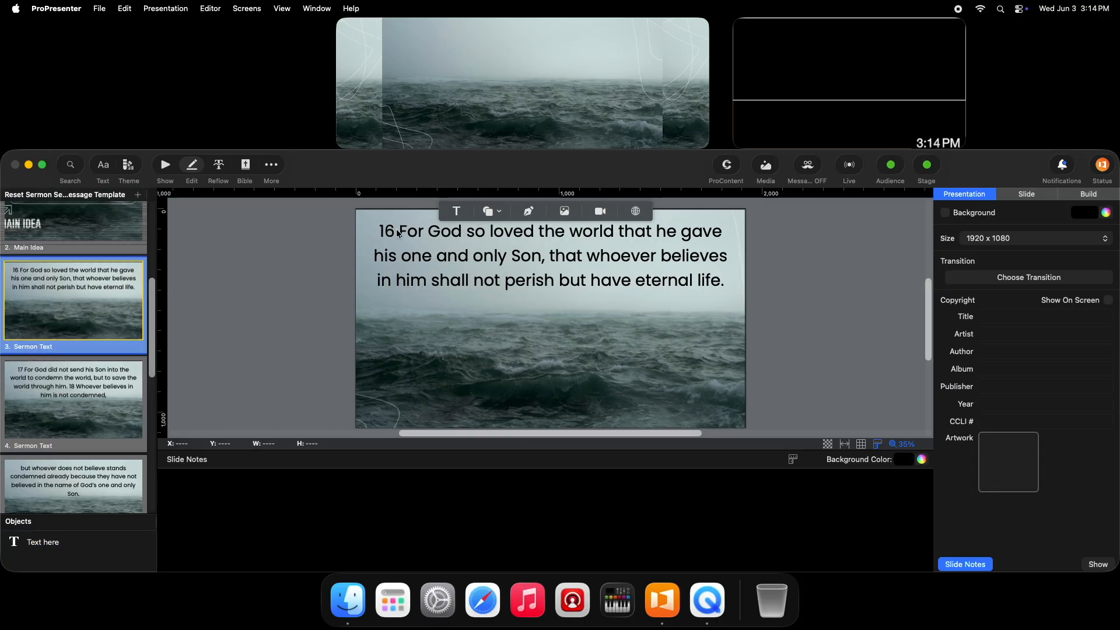
{"action": "left_click", "coordinate": [399, 234]}
{"action": "key", "text": "BackSpace"}
{"action": "key", "text": "BackSpace"}
{"action": "key", "text": "BackSpace"}
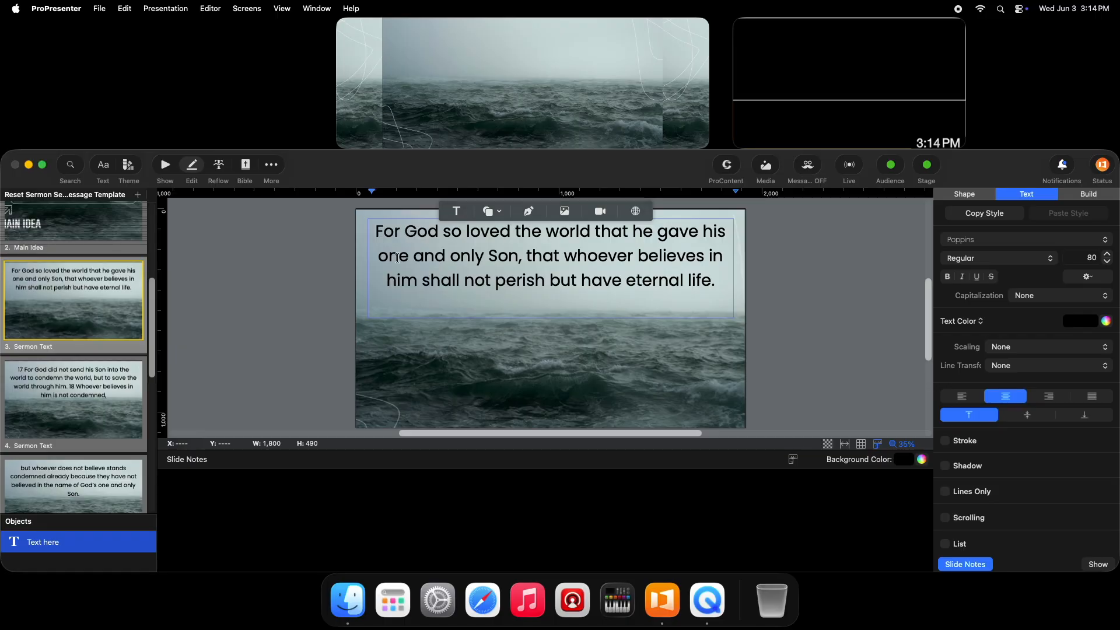
Delete the verse numbers 17 and 18 from slide 4's text.
{"action": "left_click", "coordinate": [73, 400]}
{"action": "left_click", "coordinate": [410, 233]}
{"action": "key", "text": "BackSpace"}
{"action": "key", "text": "BackSpace"}
{"action": "key", "text": "BackSpace"}
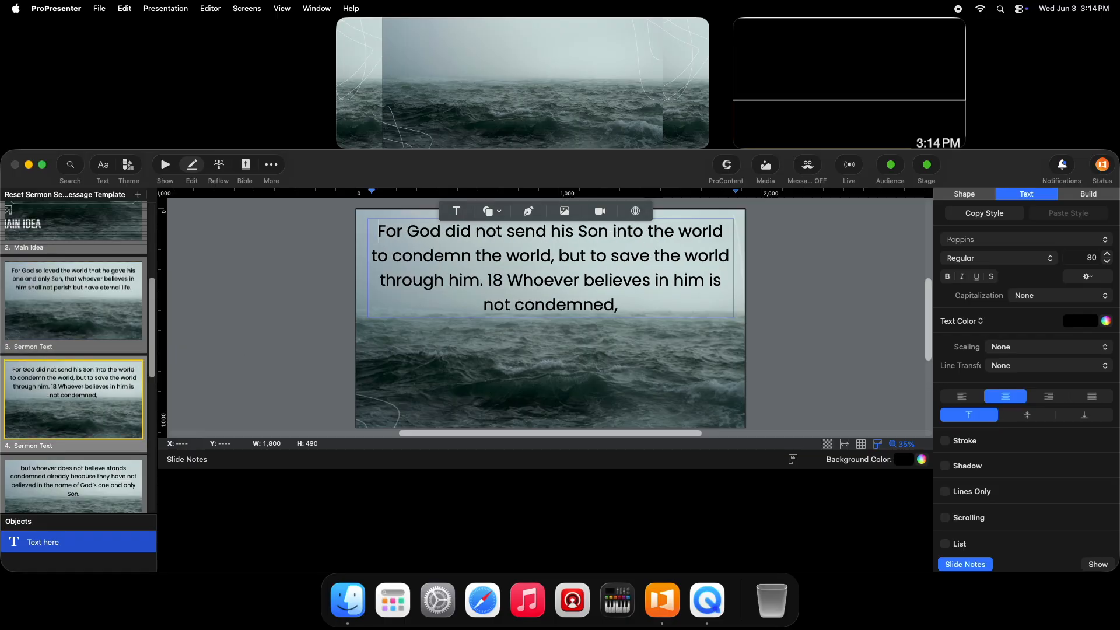
Add the bold reference "John 3:16-18" on its own line above the verse text on slide 3.
{"action": "left_click", "coordinate": [108, 282]}
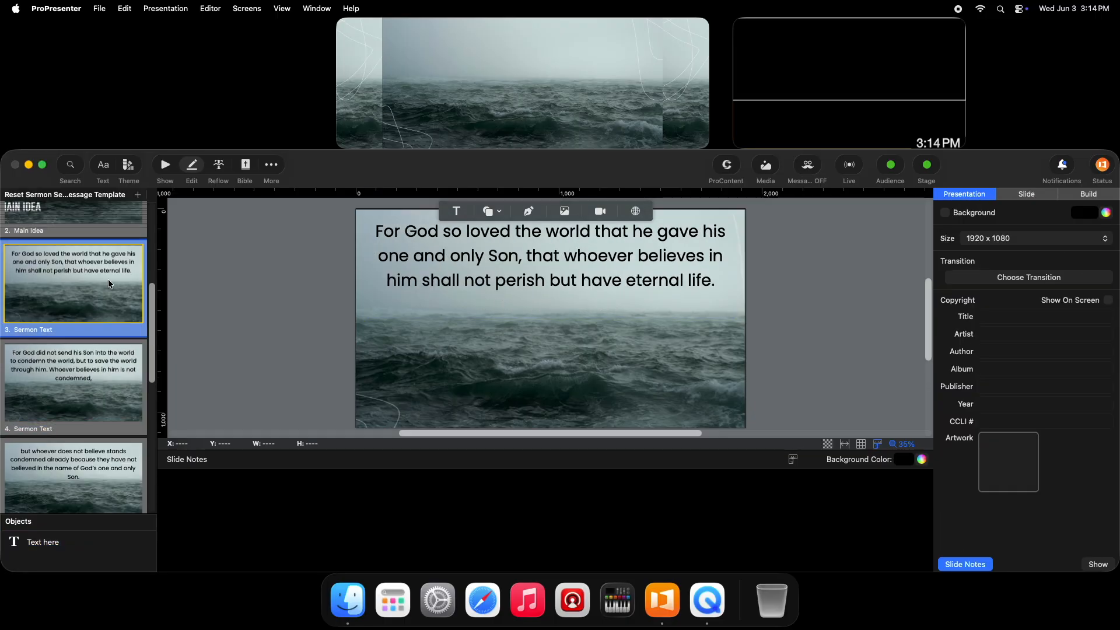
{"action": "left_click", "coordinate": [376, 232]}
{"action": "key", "text": "Return"}
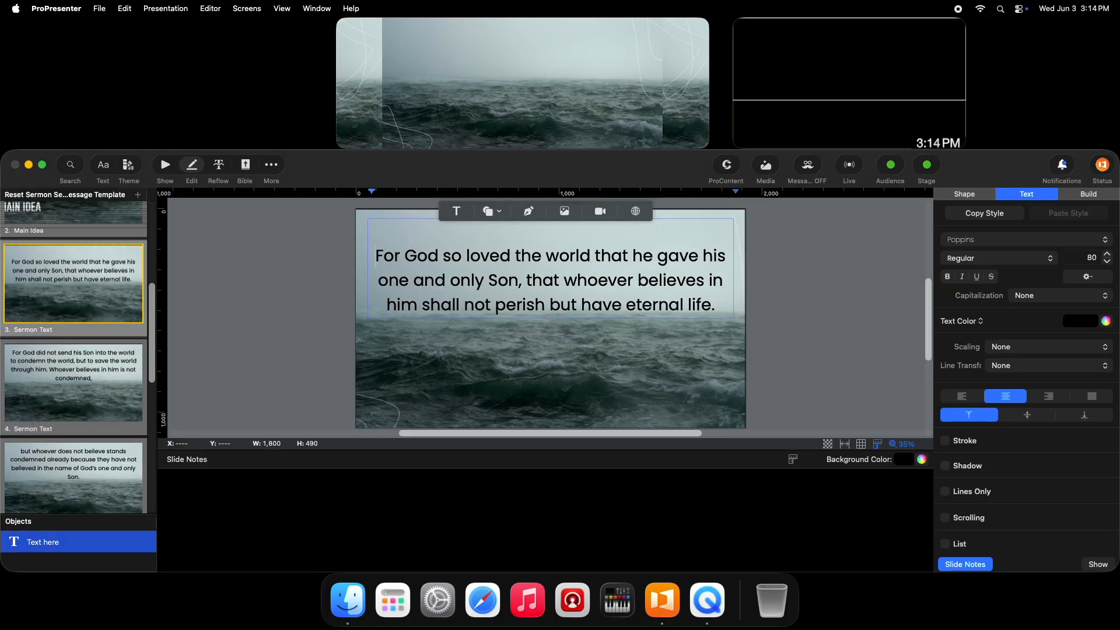
{"action": "type", "text": "John 3:"}
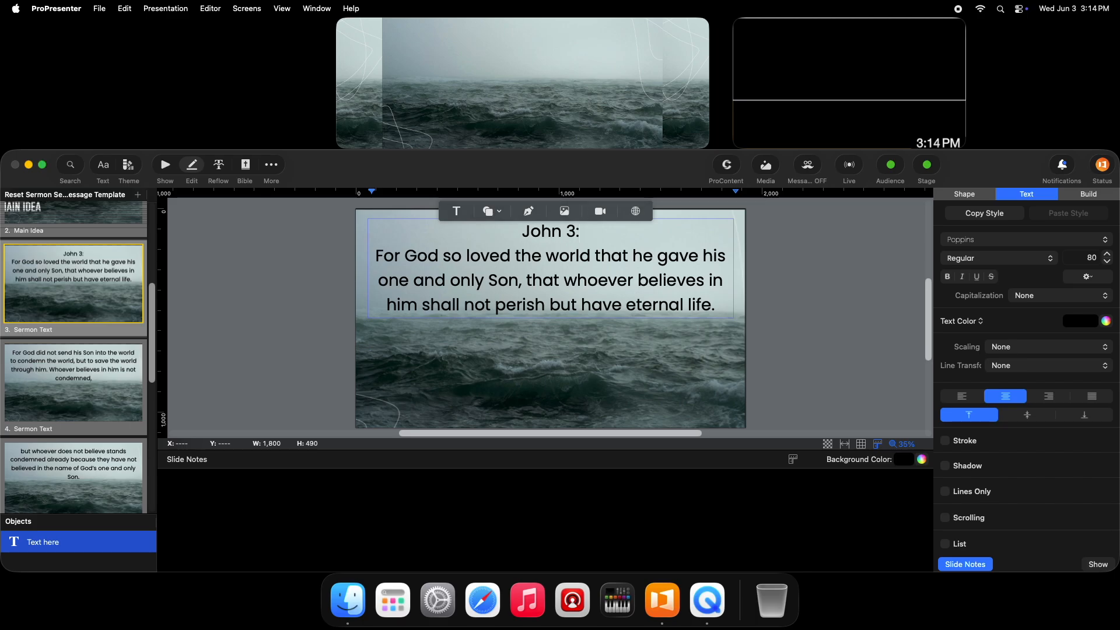
{"action": "type", "text": "16-18"}
{"action": "key", "text": "super+shift+Left"}
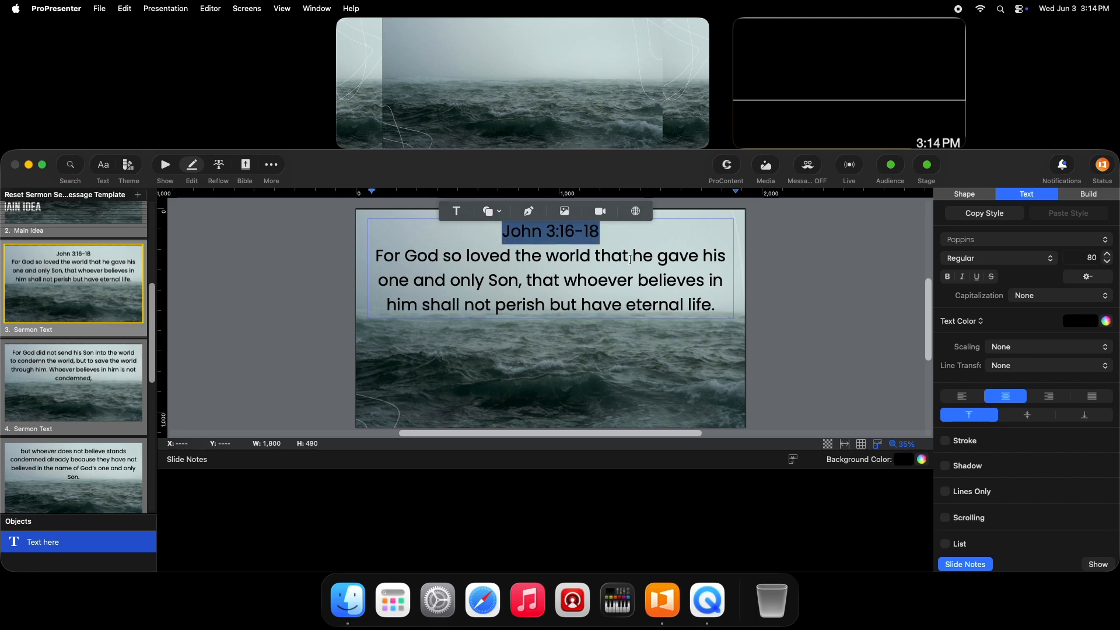
{"action": "left_click", "coordinate": [947, 277]}
Return to the slide overview and show slides 3 to 5 in sequence on the live output to check the scripture.
{"action": "left_click", "coordinate": [165, 166]}
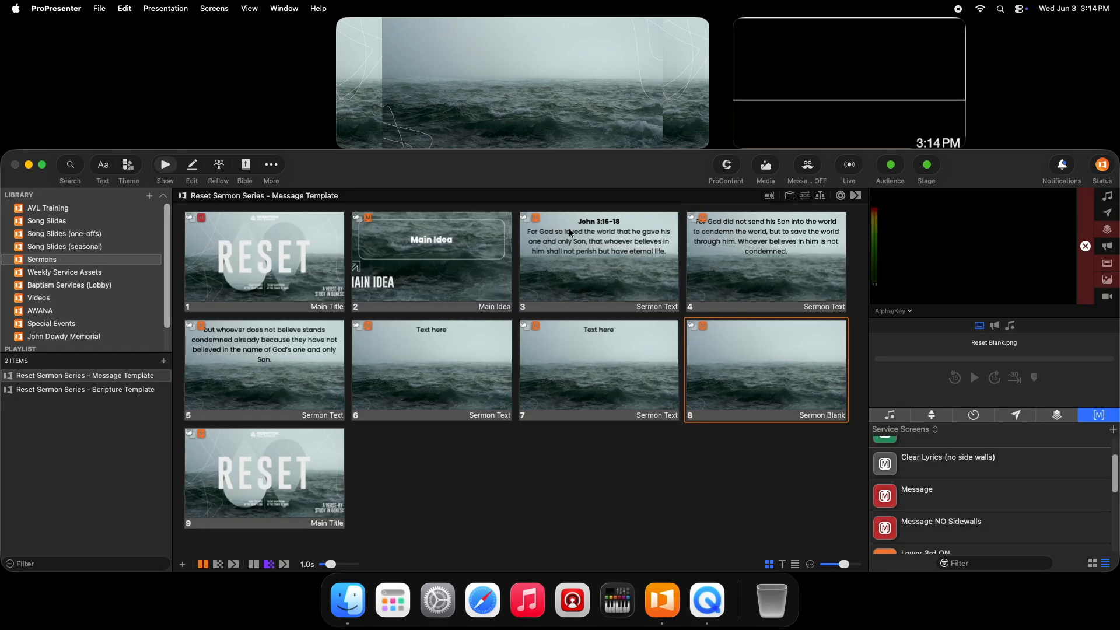
{"action": "left_click", "coordinate": [606, 251]}
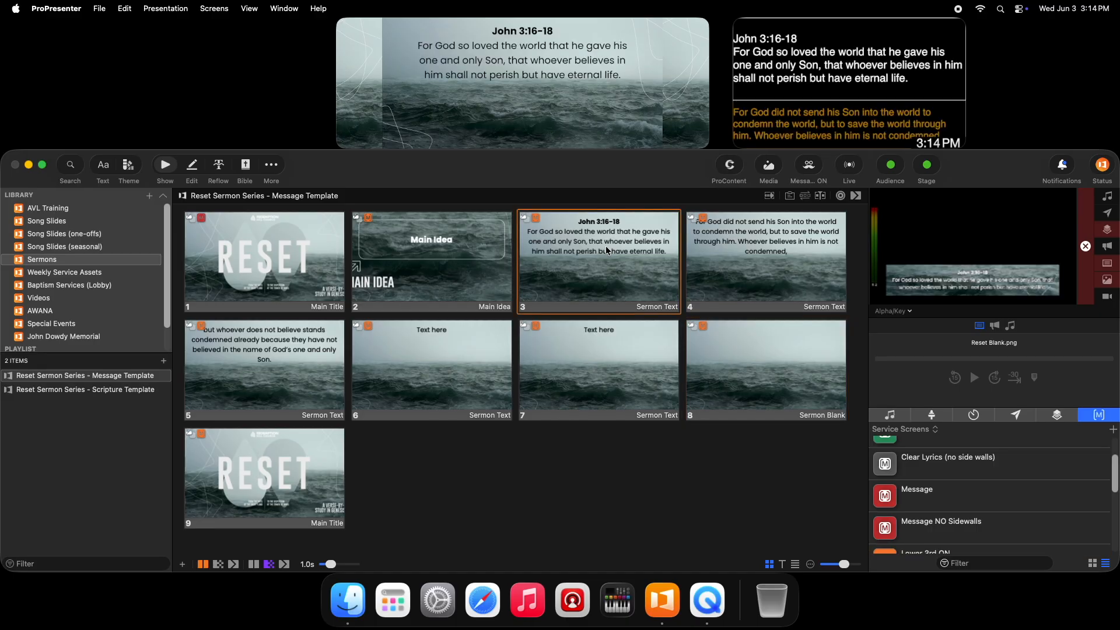
{"action": "key", "text": "Right"}
{"action": "key", "text": "Right"}
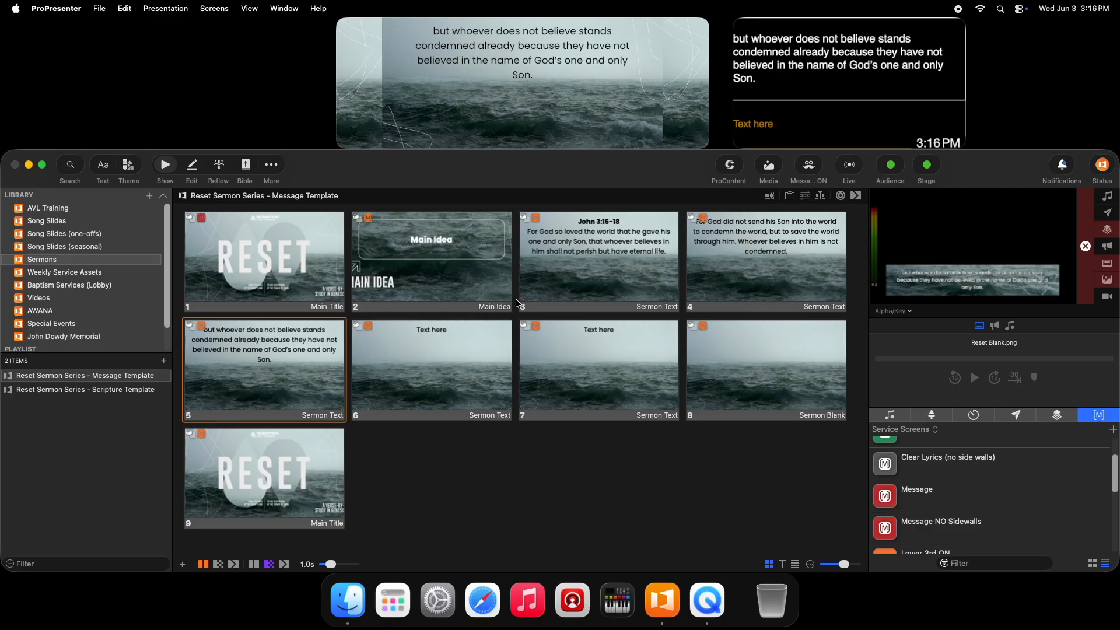
Insert line breaks before "God's" and before "have not" in slide 5's text, and return to the slide overview.
{"action": "left_click", "coordinate": [195, 167]}
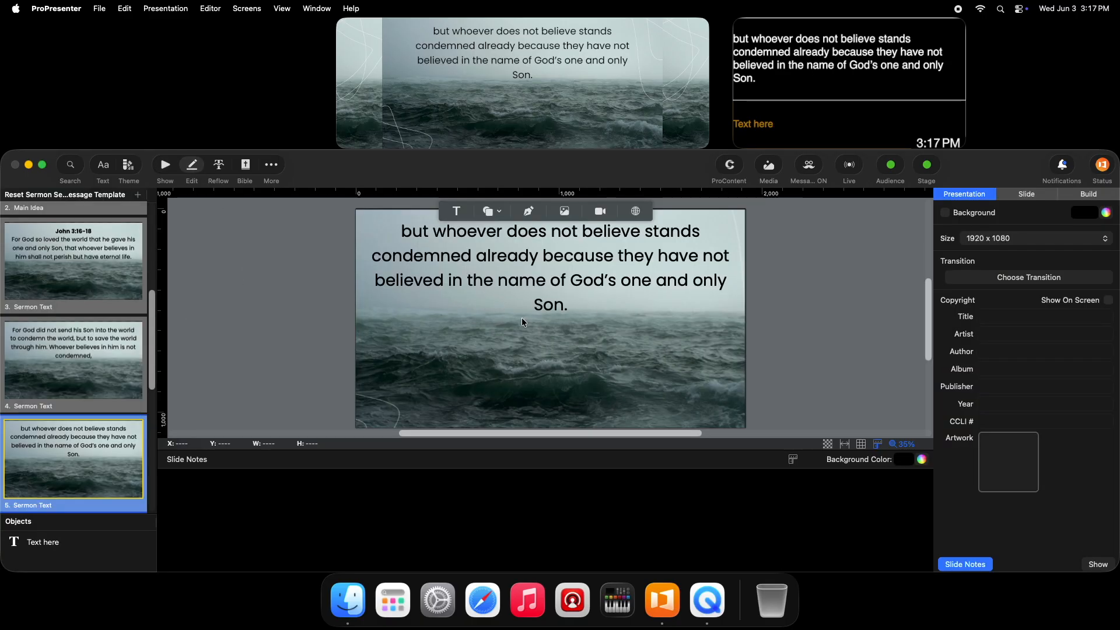
{"action": "left_click", "coordinate": [572, 280]}
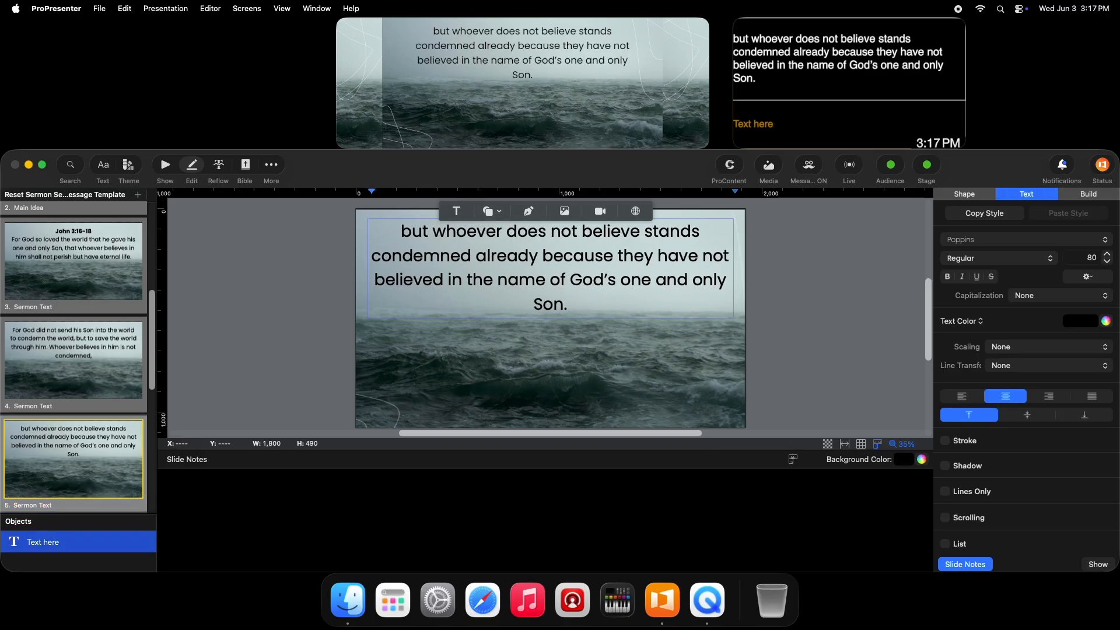
{"action": "key", "text": "Return"}
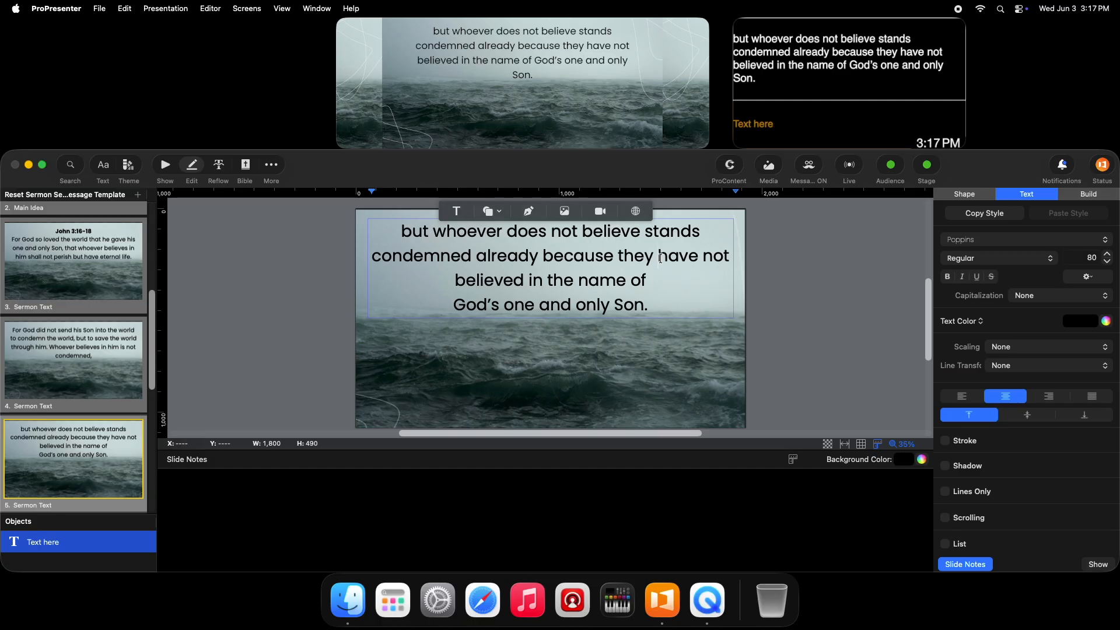
{"action": "left_click", "coordinate": [661, 258]}
{"action": "key", "text": "Return"}
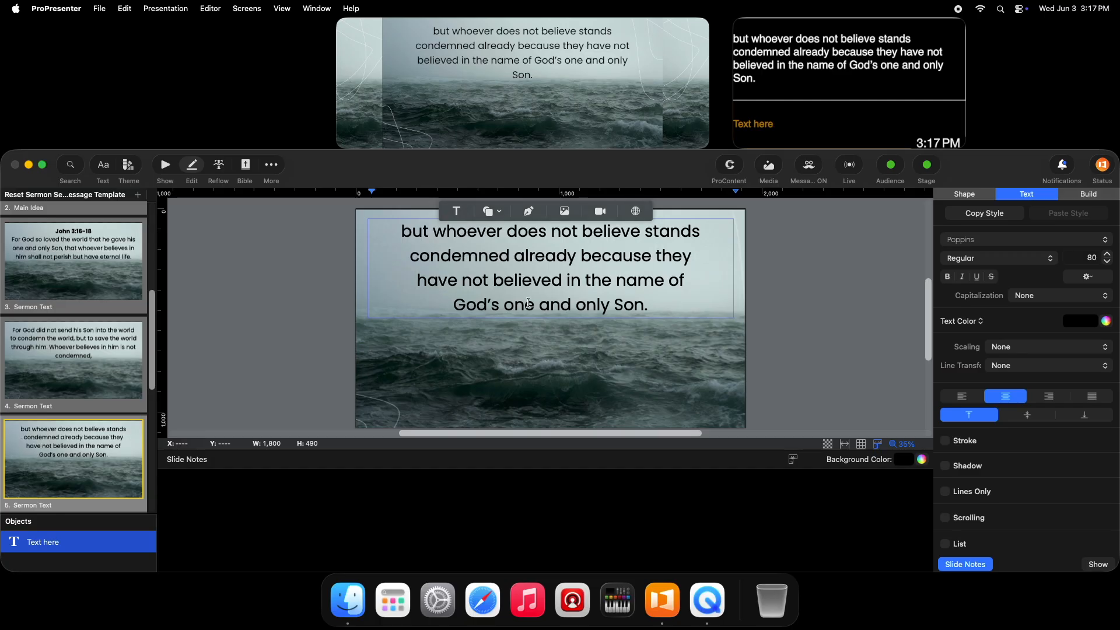
{"action": "left_click", "coordinate": [165, 165]}
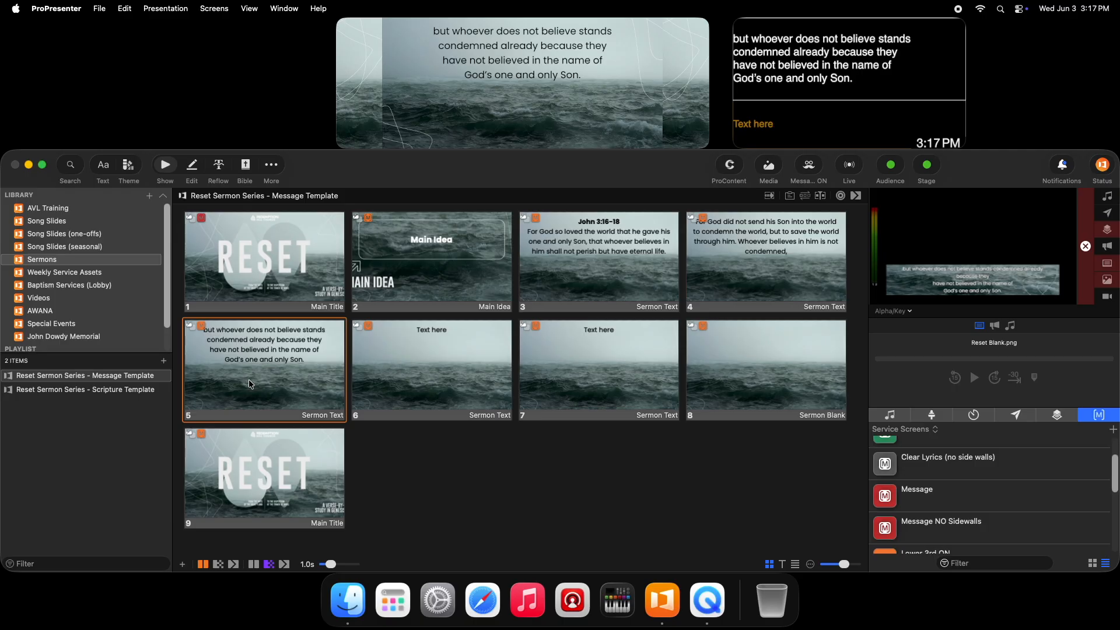